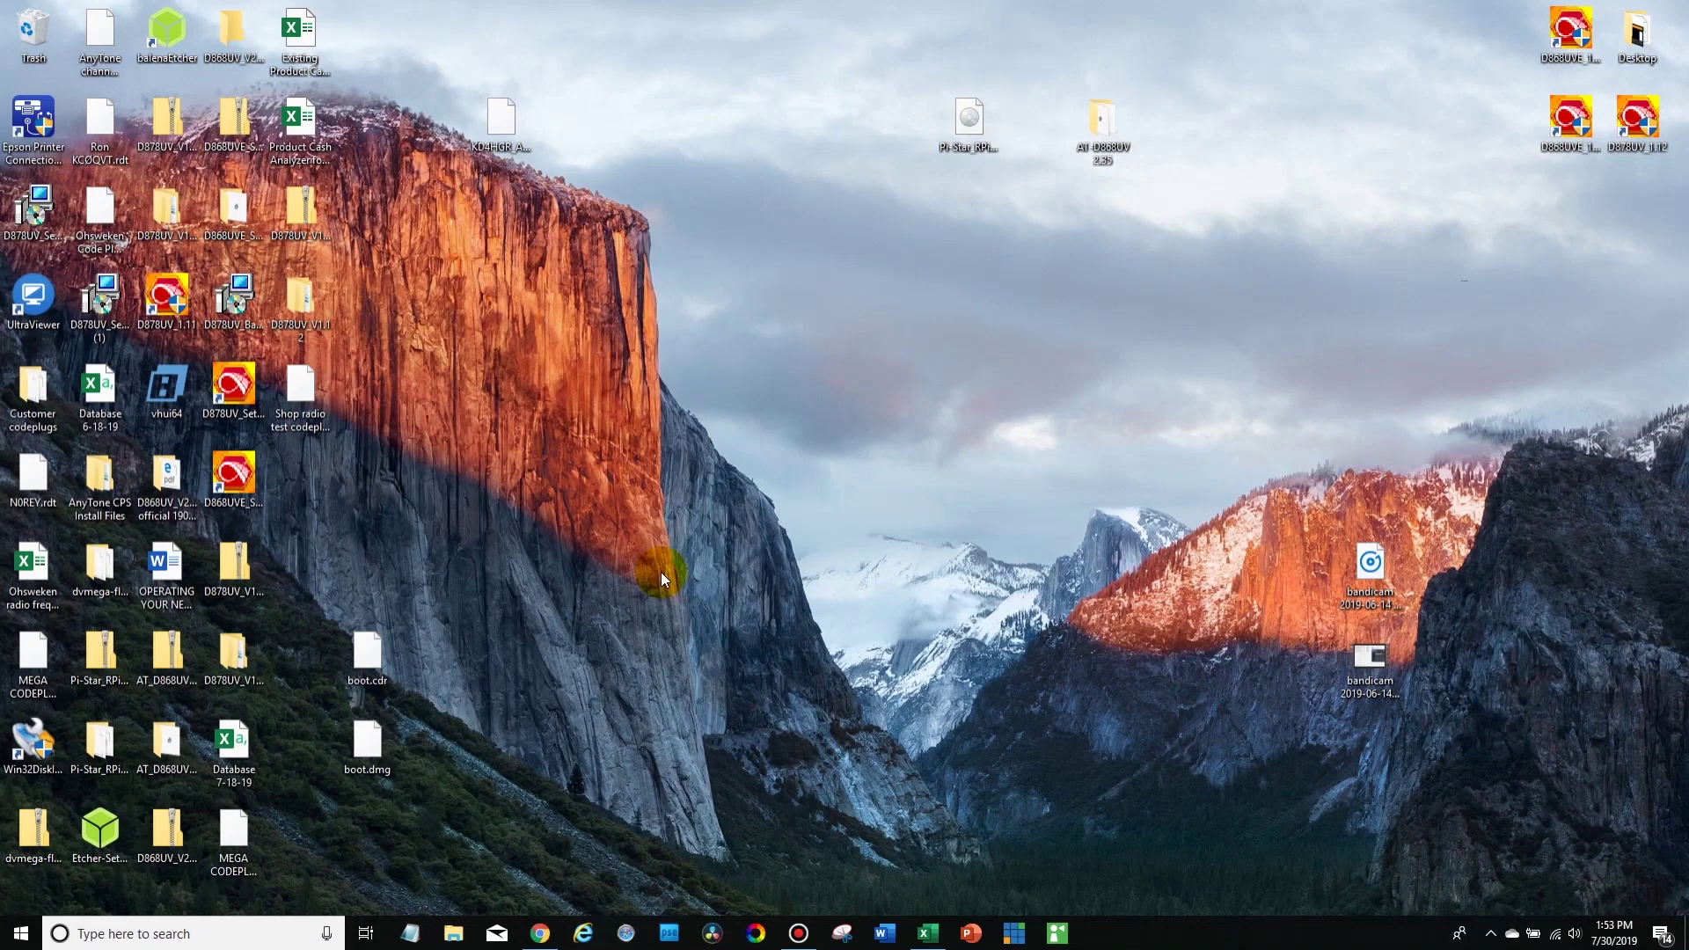
Bring up Chrome on the BridgeCom Systems site and show the Support menu's AnyTone links.
click(540, 933)
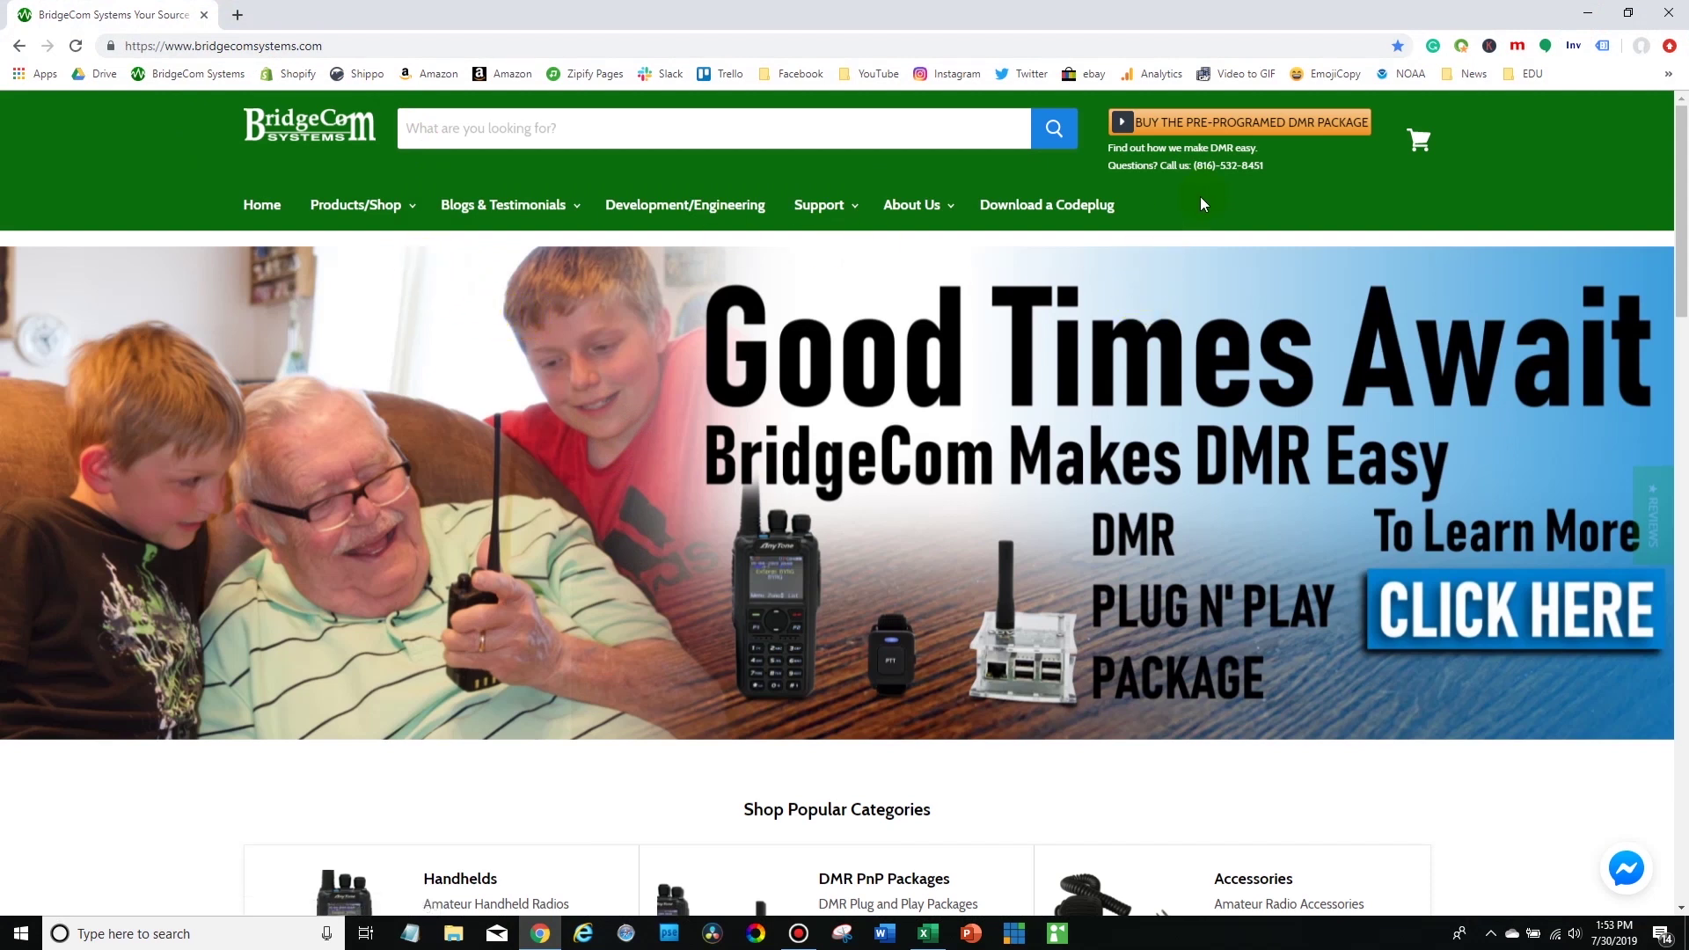
mouse_move(853, 204)
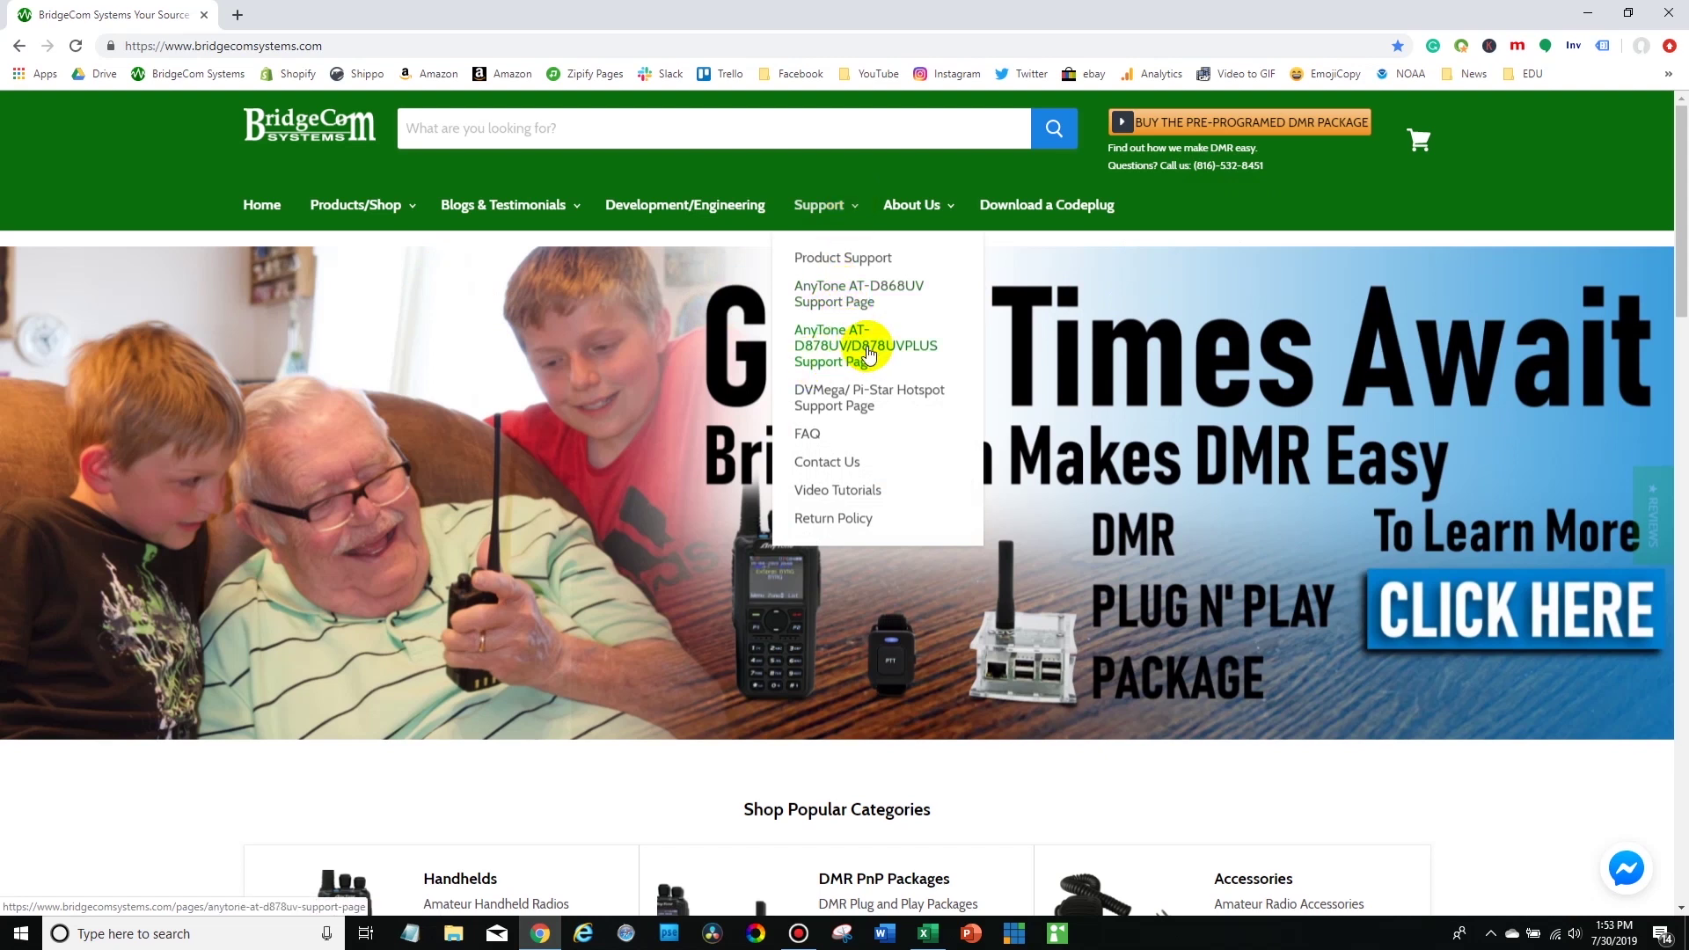
Open the AnyTone AT-D878UV support page and download the AT-D878UV CPS, Firmware, and Driver Update 1.13 zip.
click(870, 353)
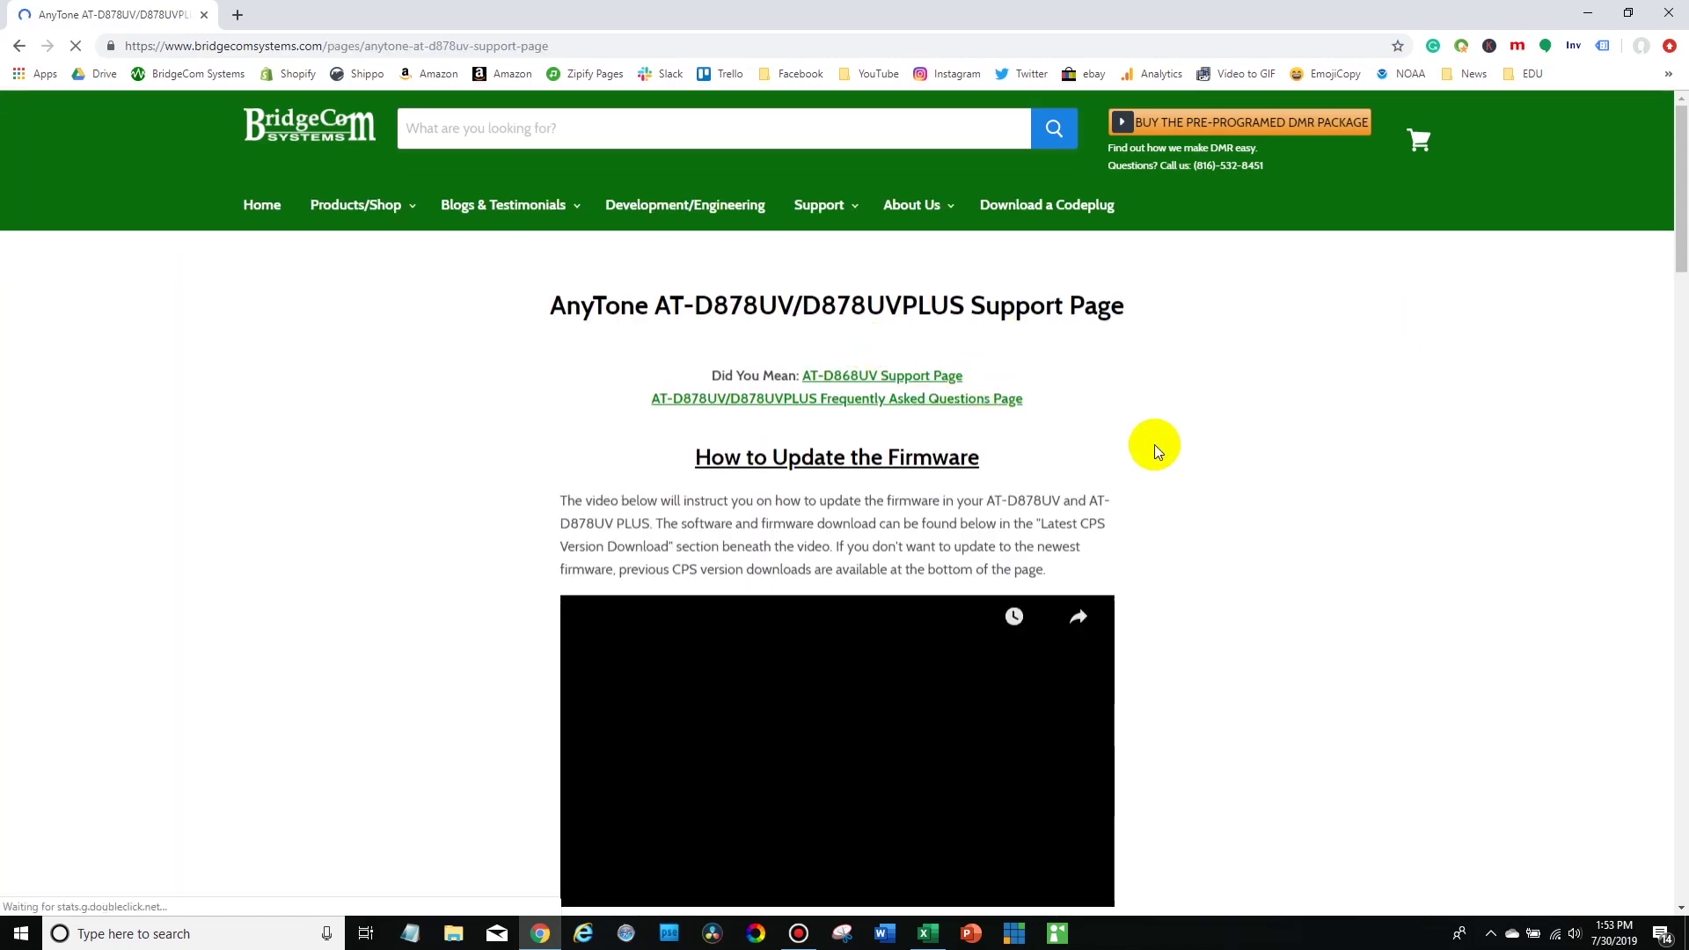
scroll(1154, 446, down, 6)
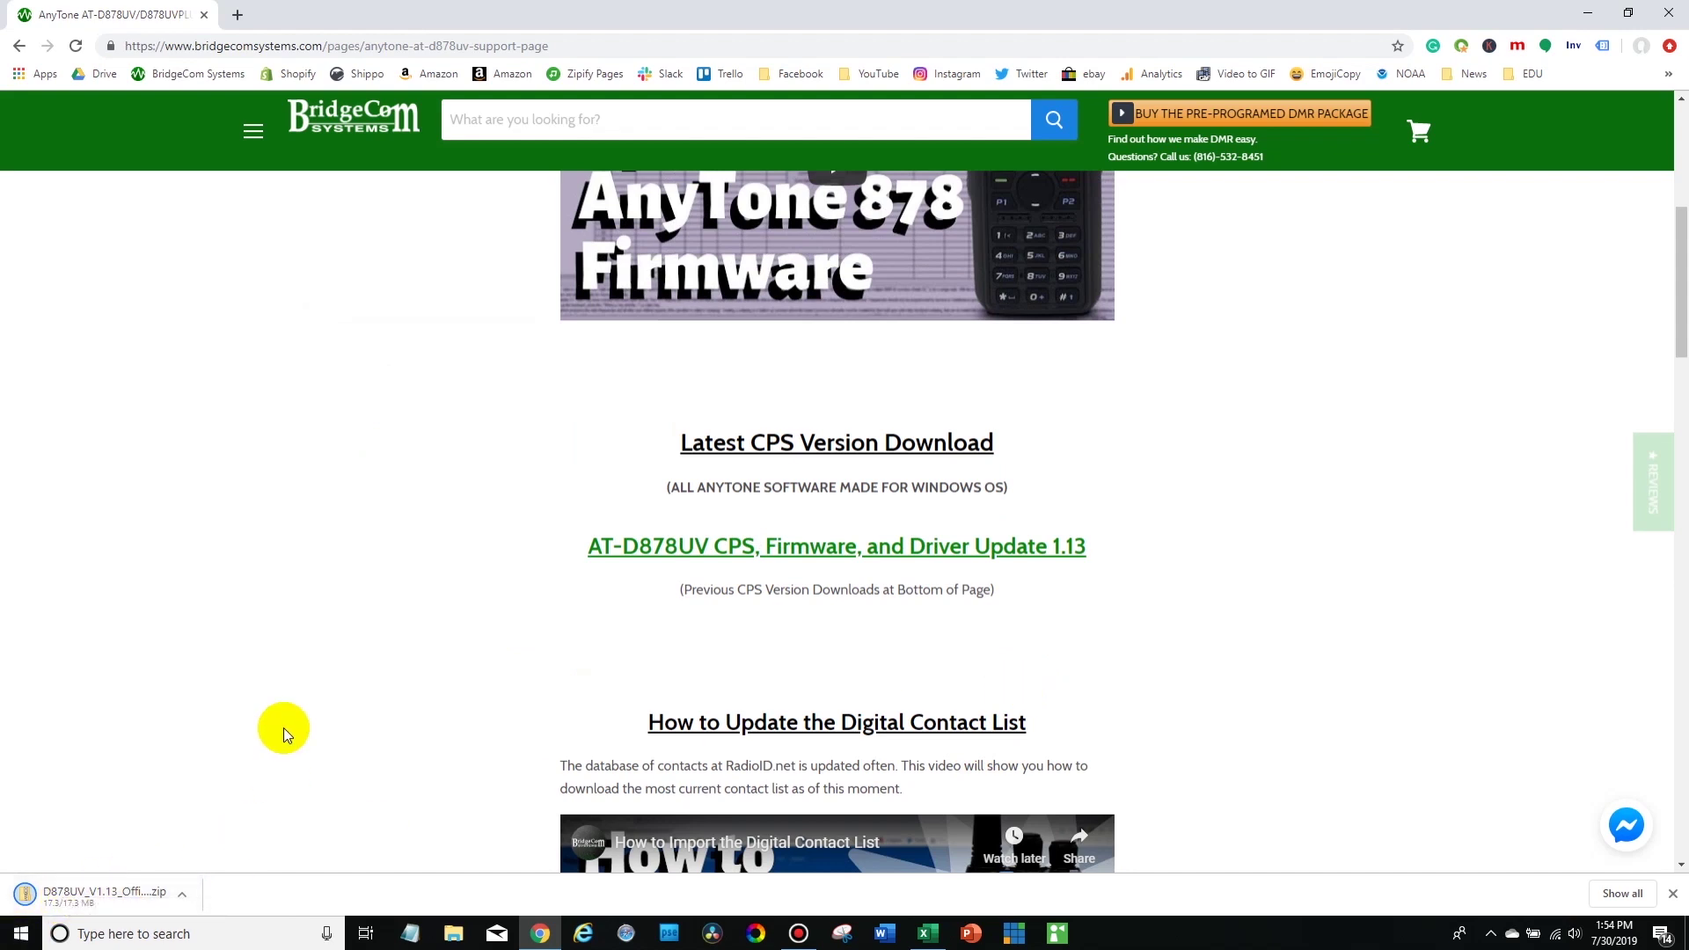
Extract the D878UV_V1.13_Official_release zip into the suggested desktop folder.
click(1588, 11)
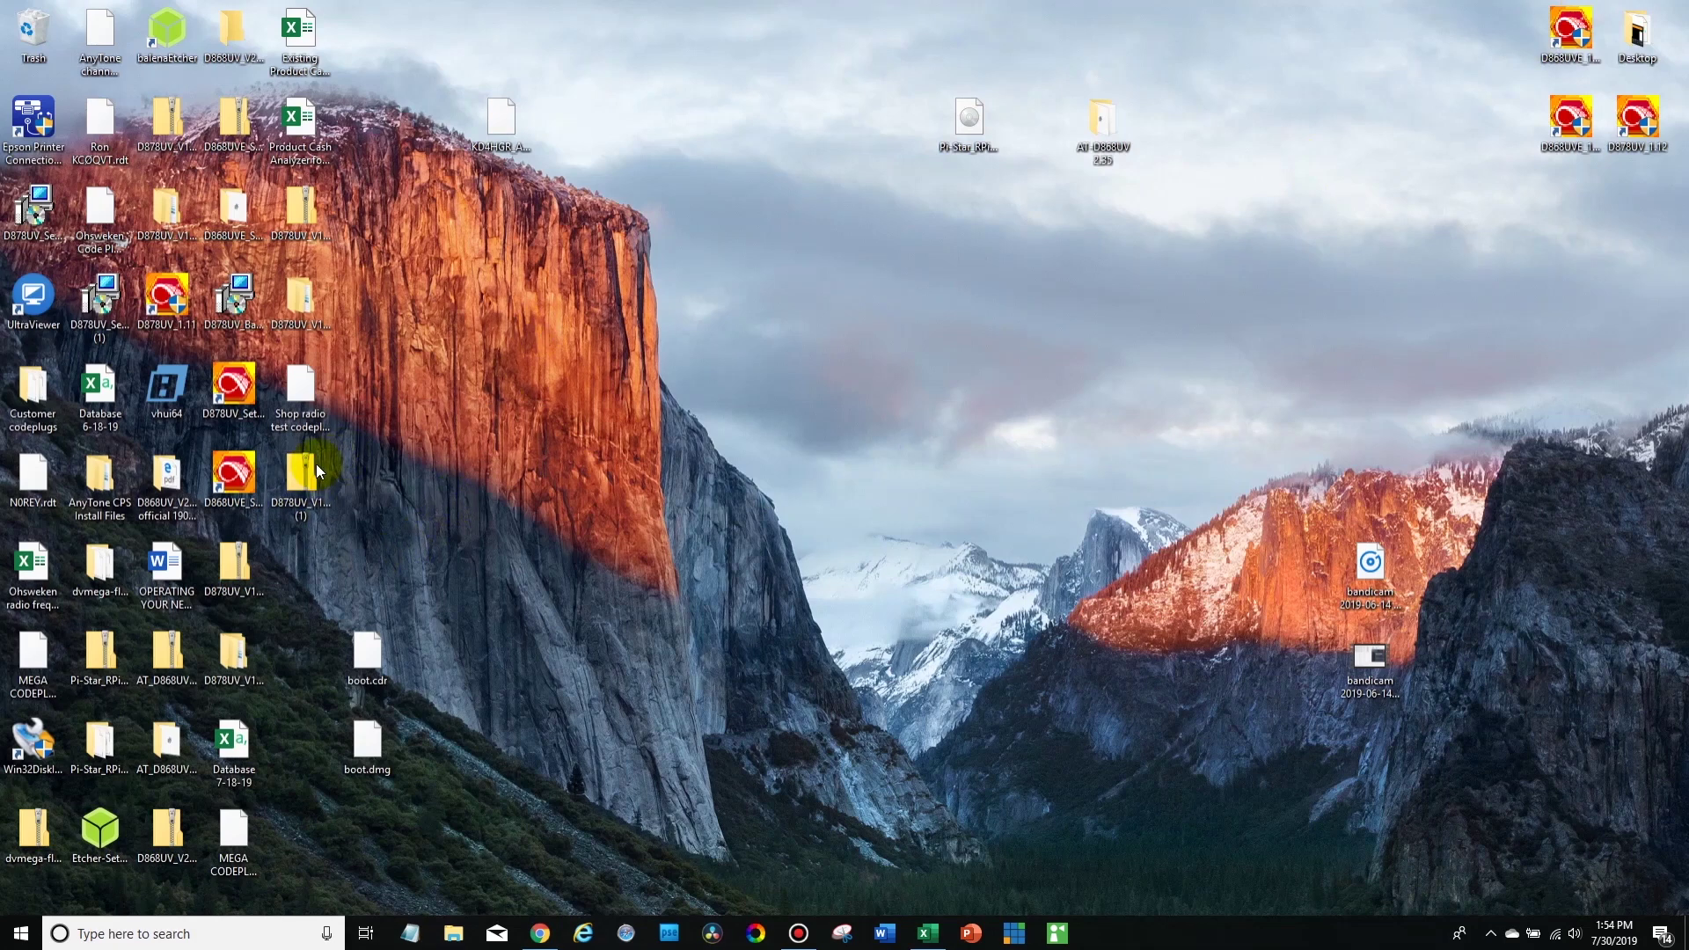
drag(314, 463, 844, 462)
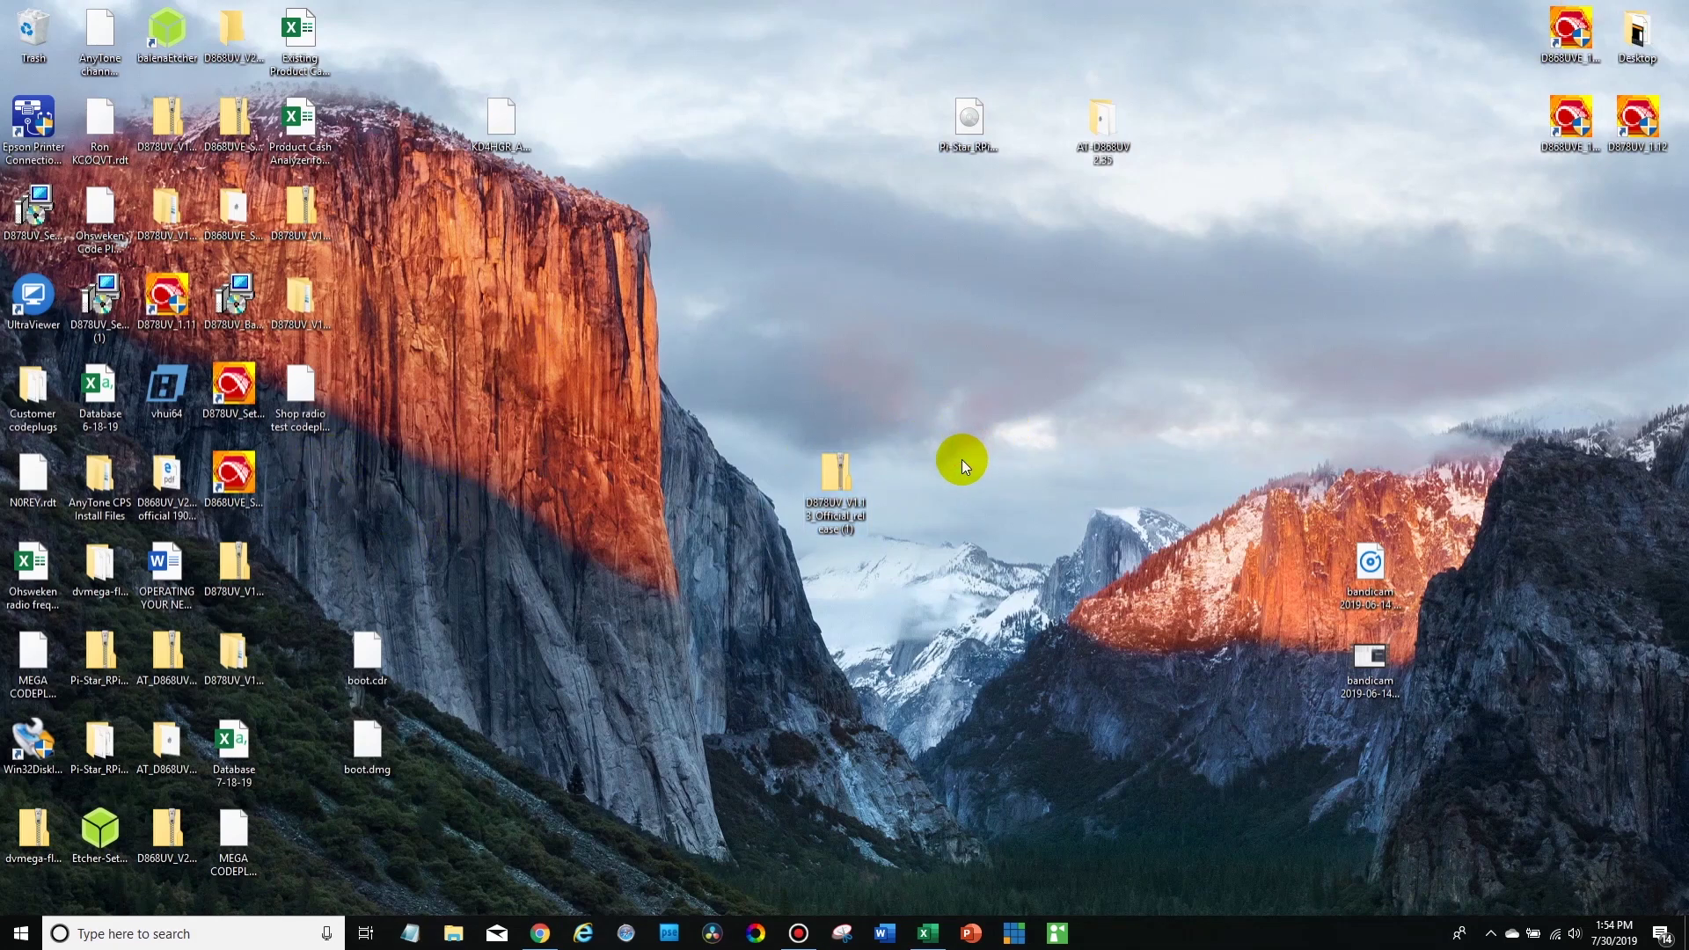
right_click(839, 468)
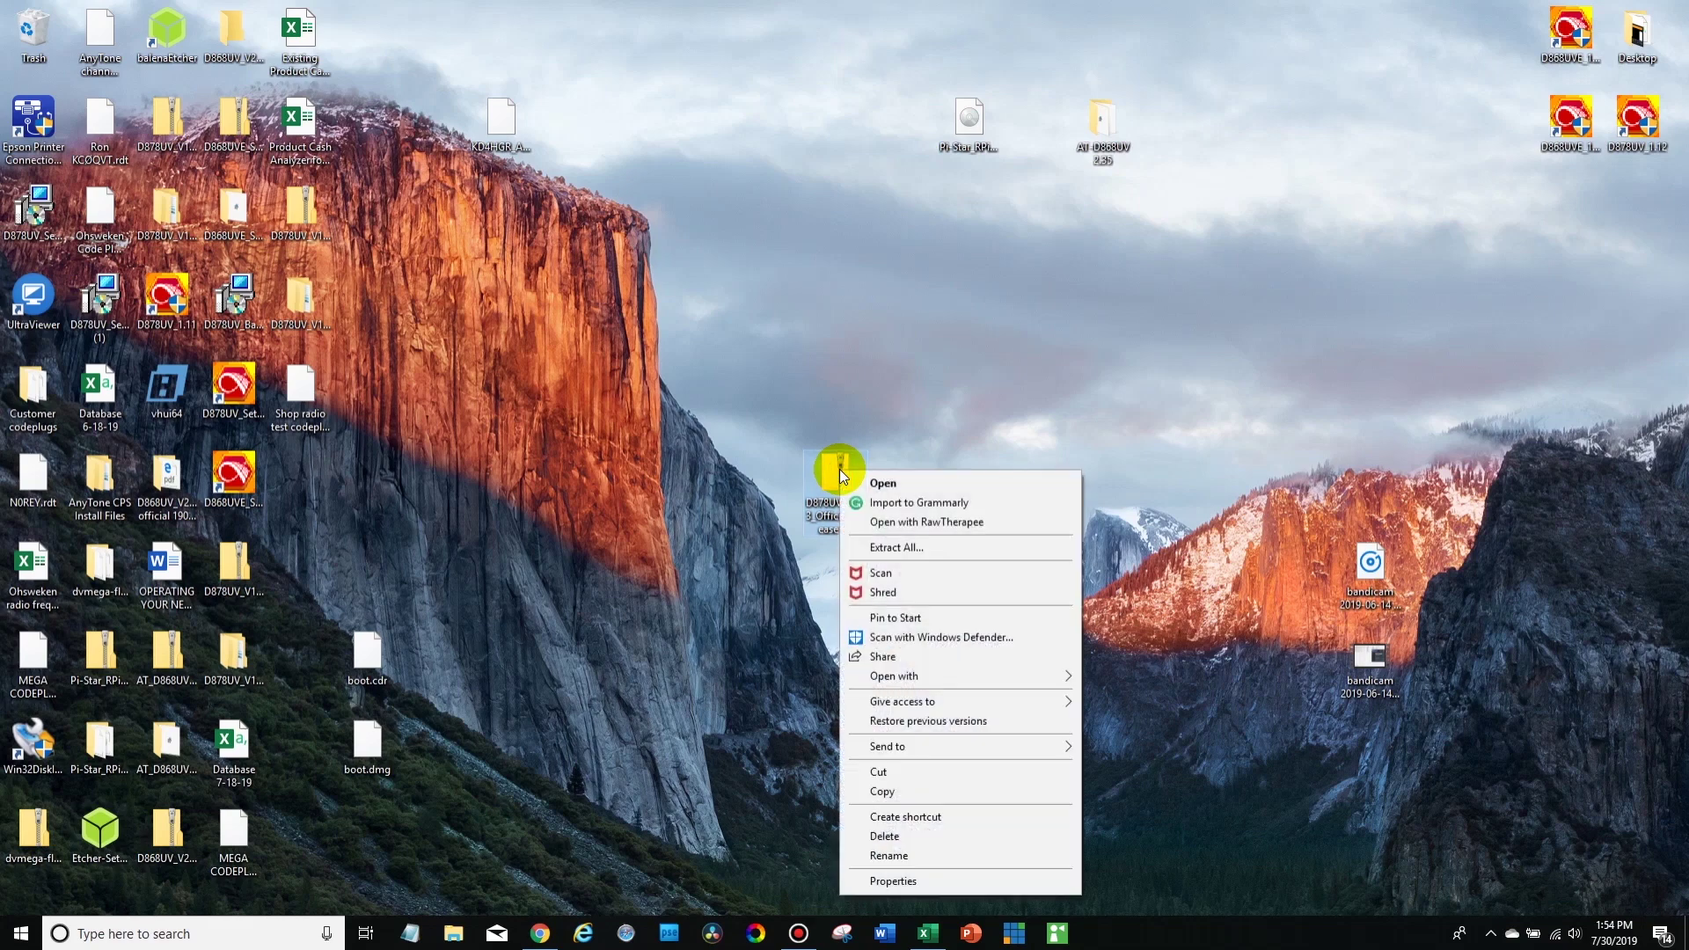
click(881, 549)
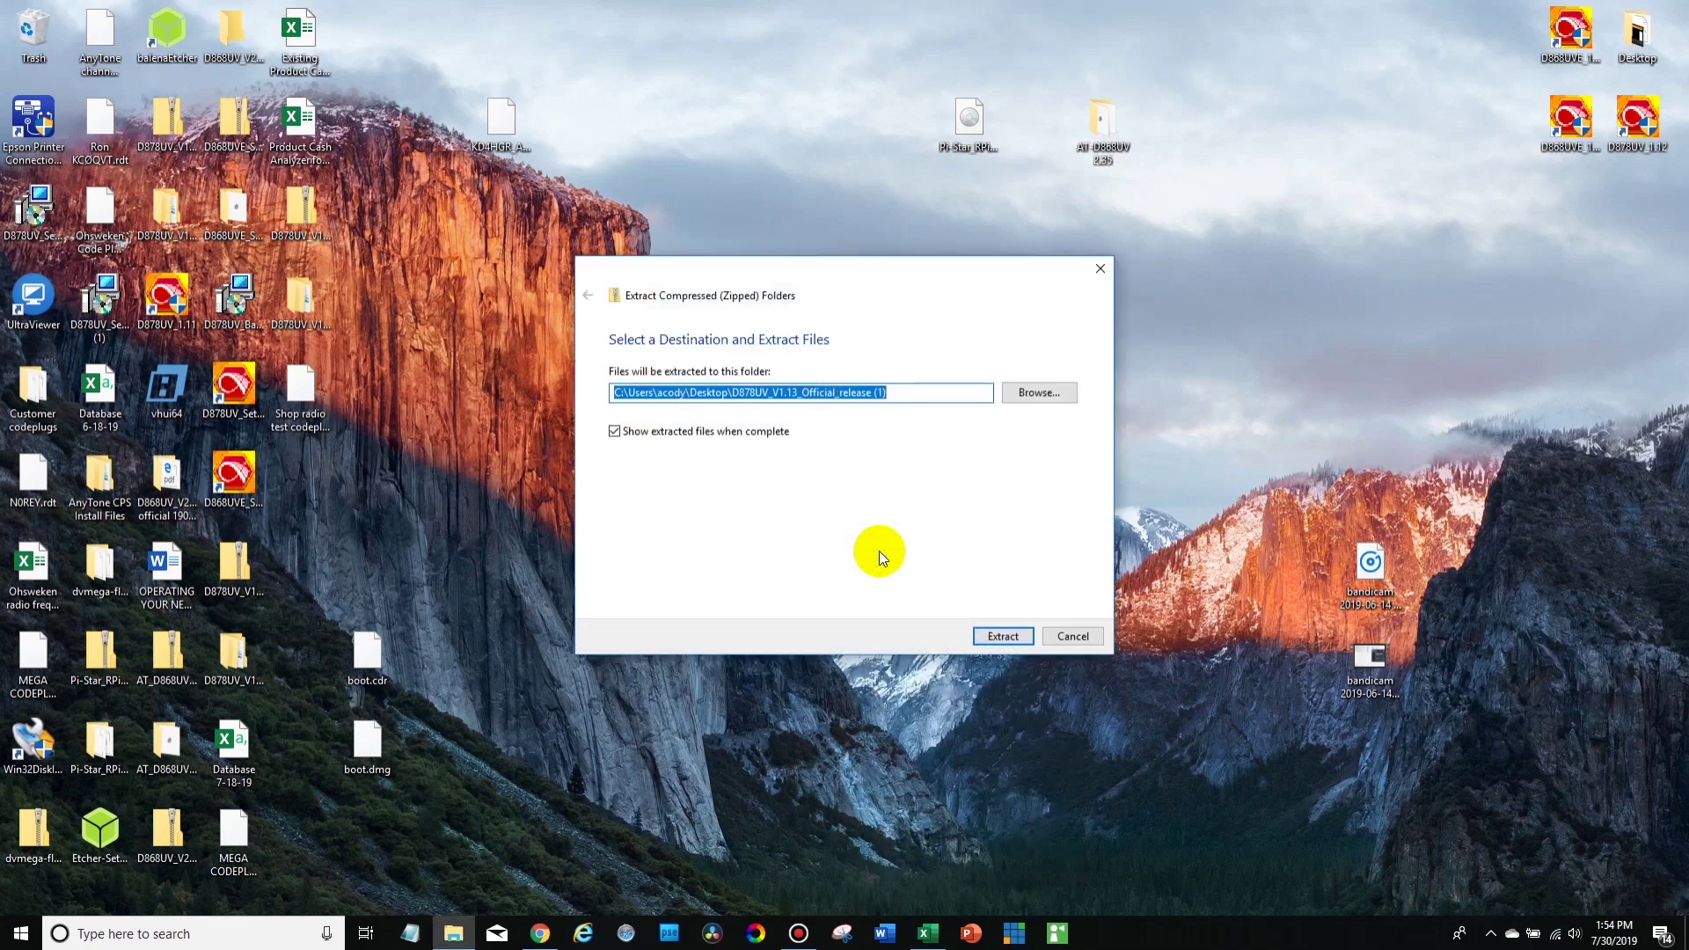
click(995, 638)
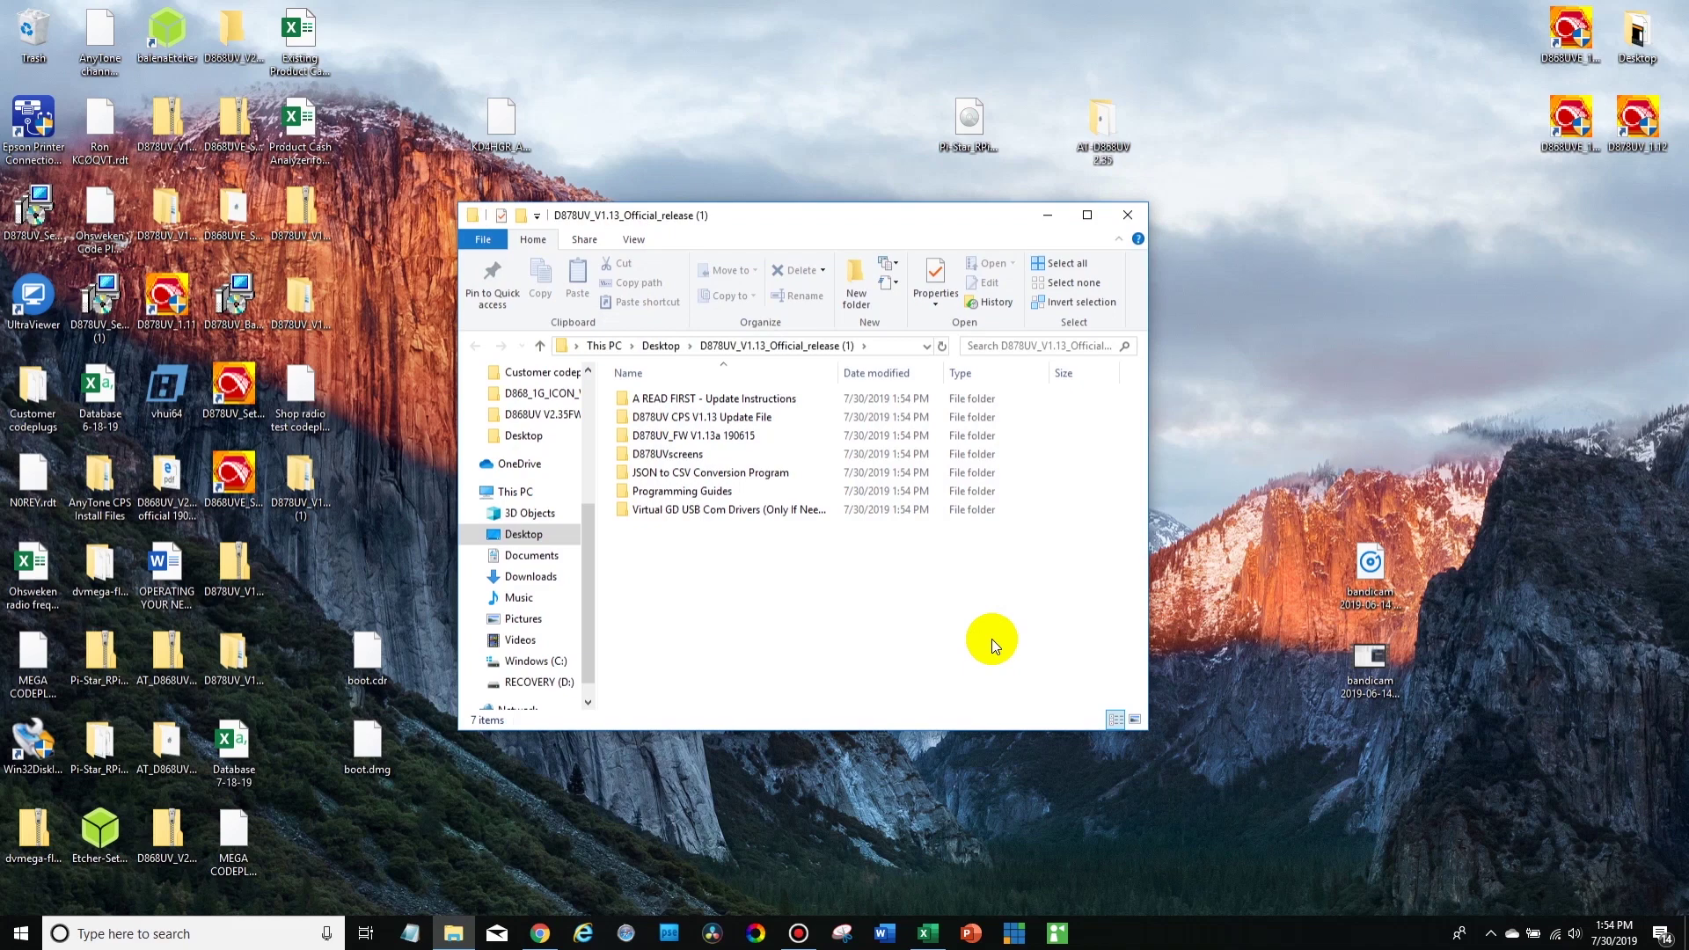
click(1128, 215)
Delete the original zip and move the extracted folder toward the desktop centre.
drag(309, 470, 649, 368)
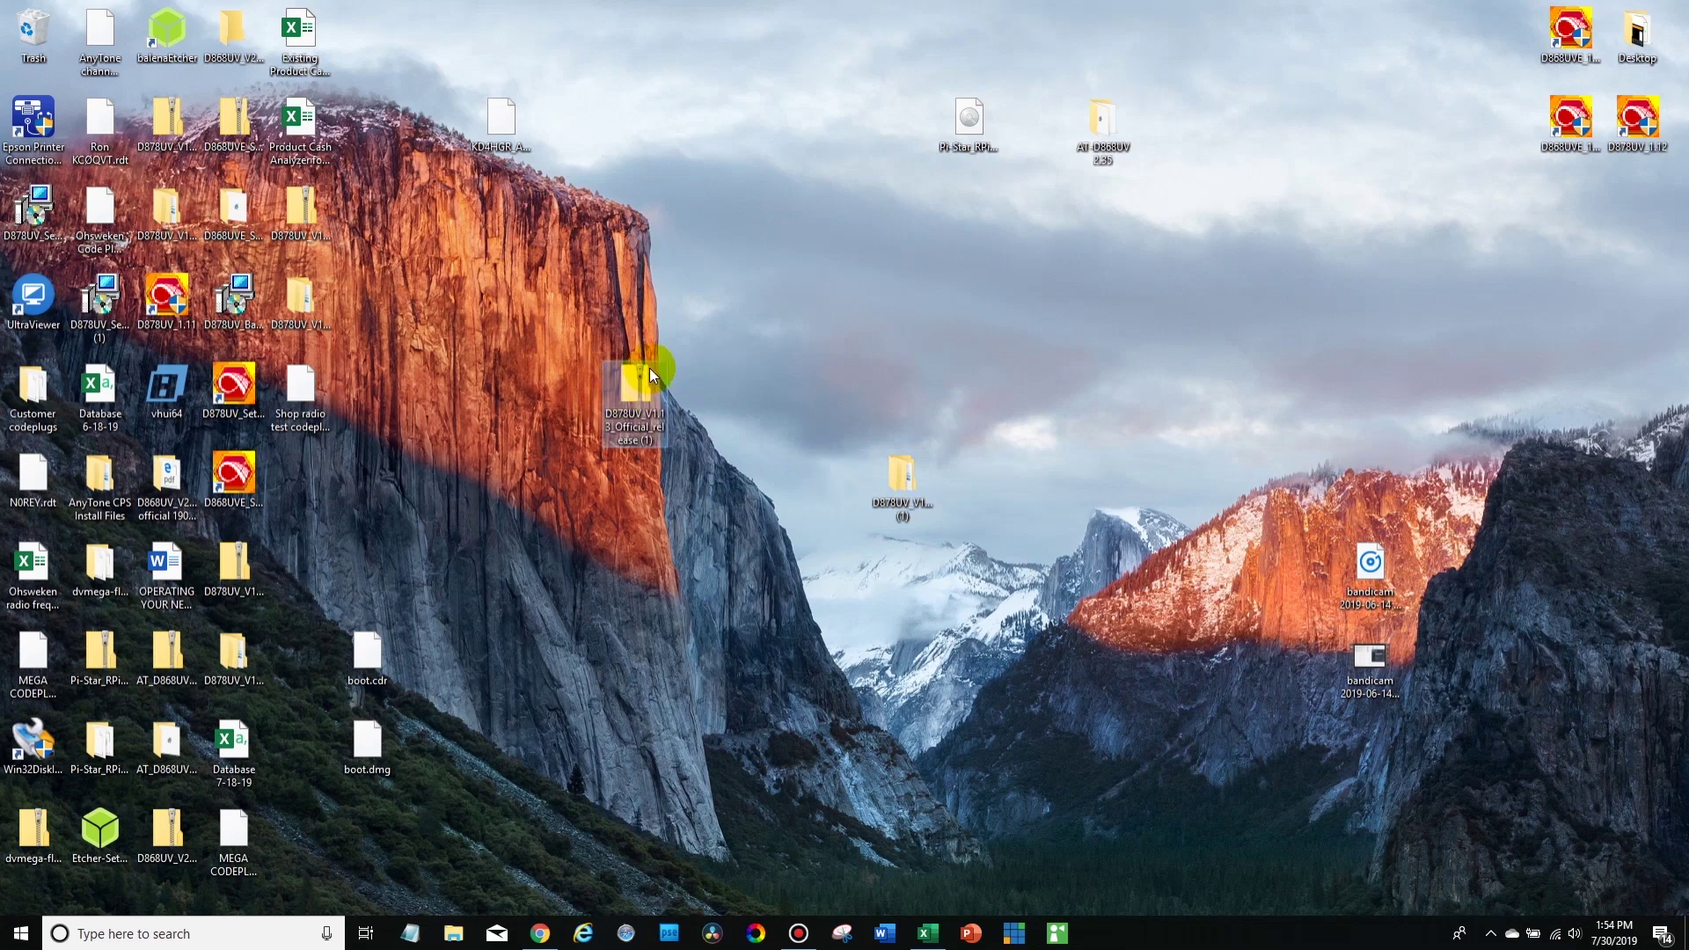
right_click(635, 377)
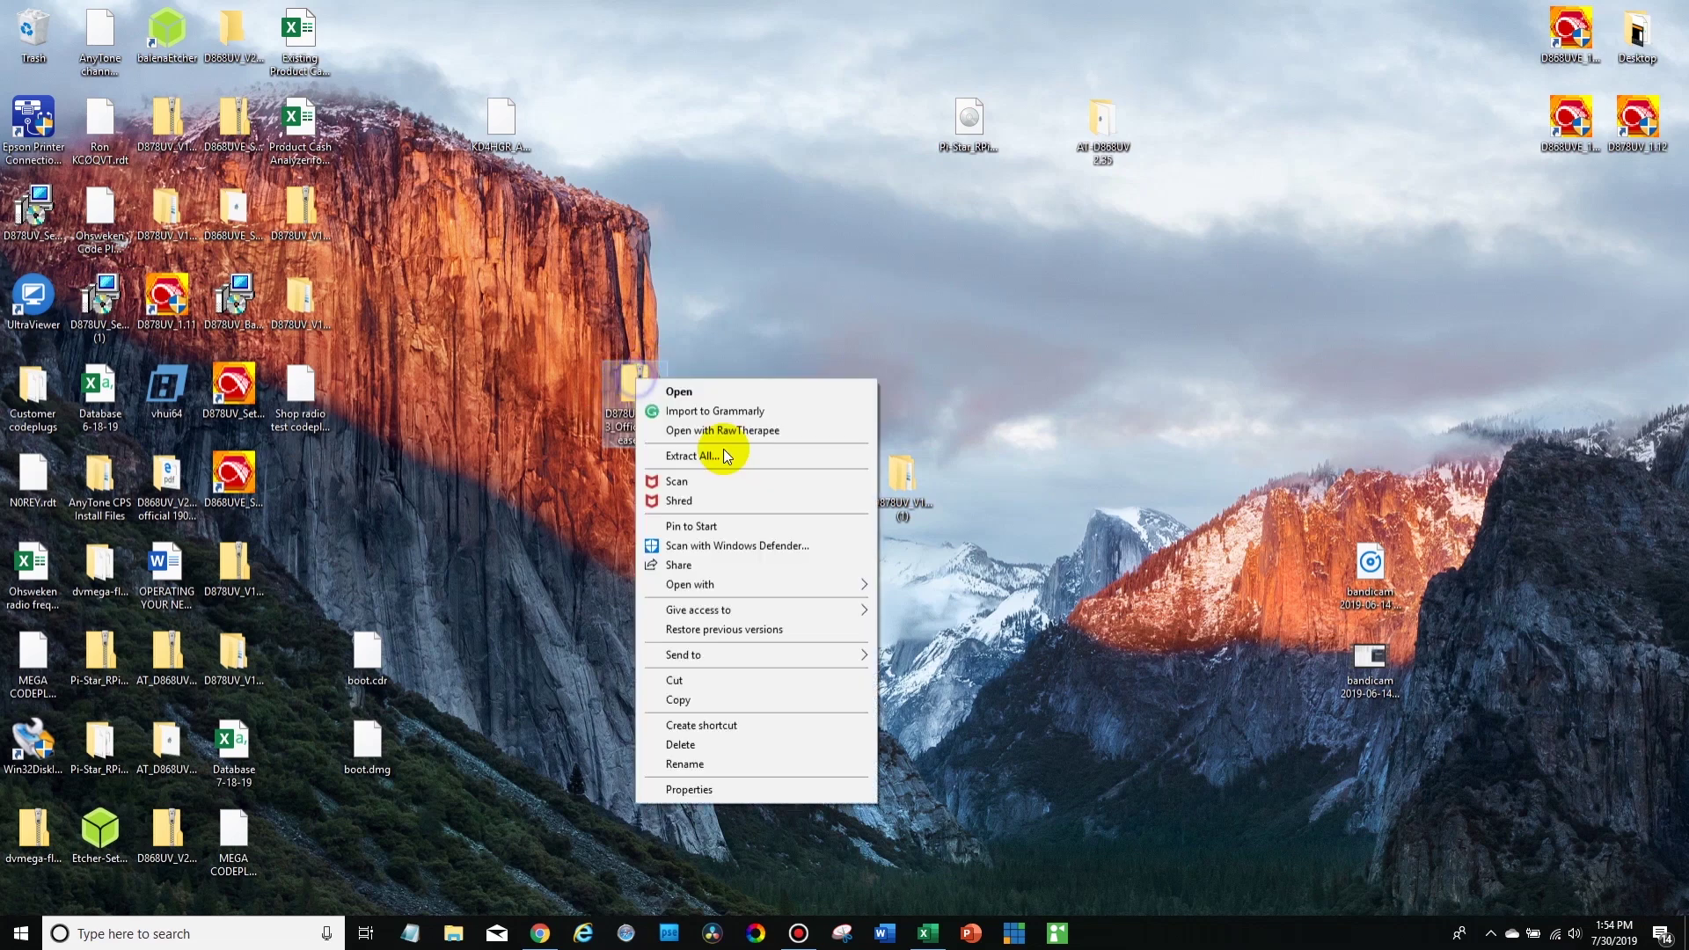
click(762, 745)
drag(910, 478, 816, 431)
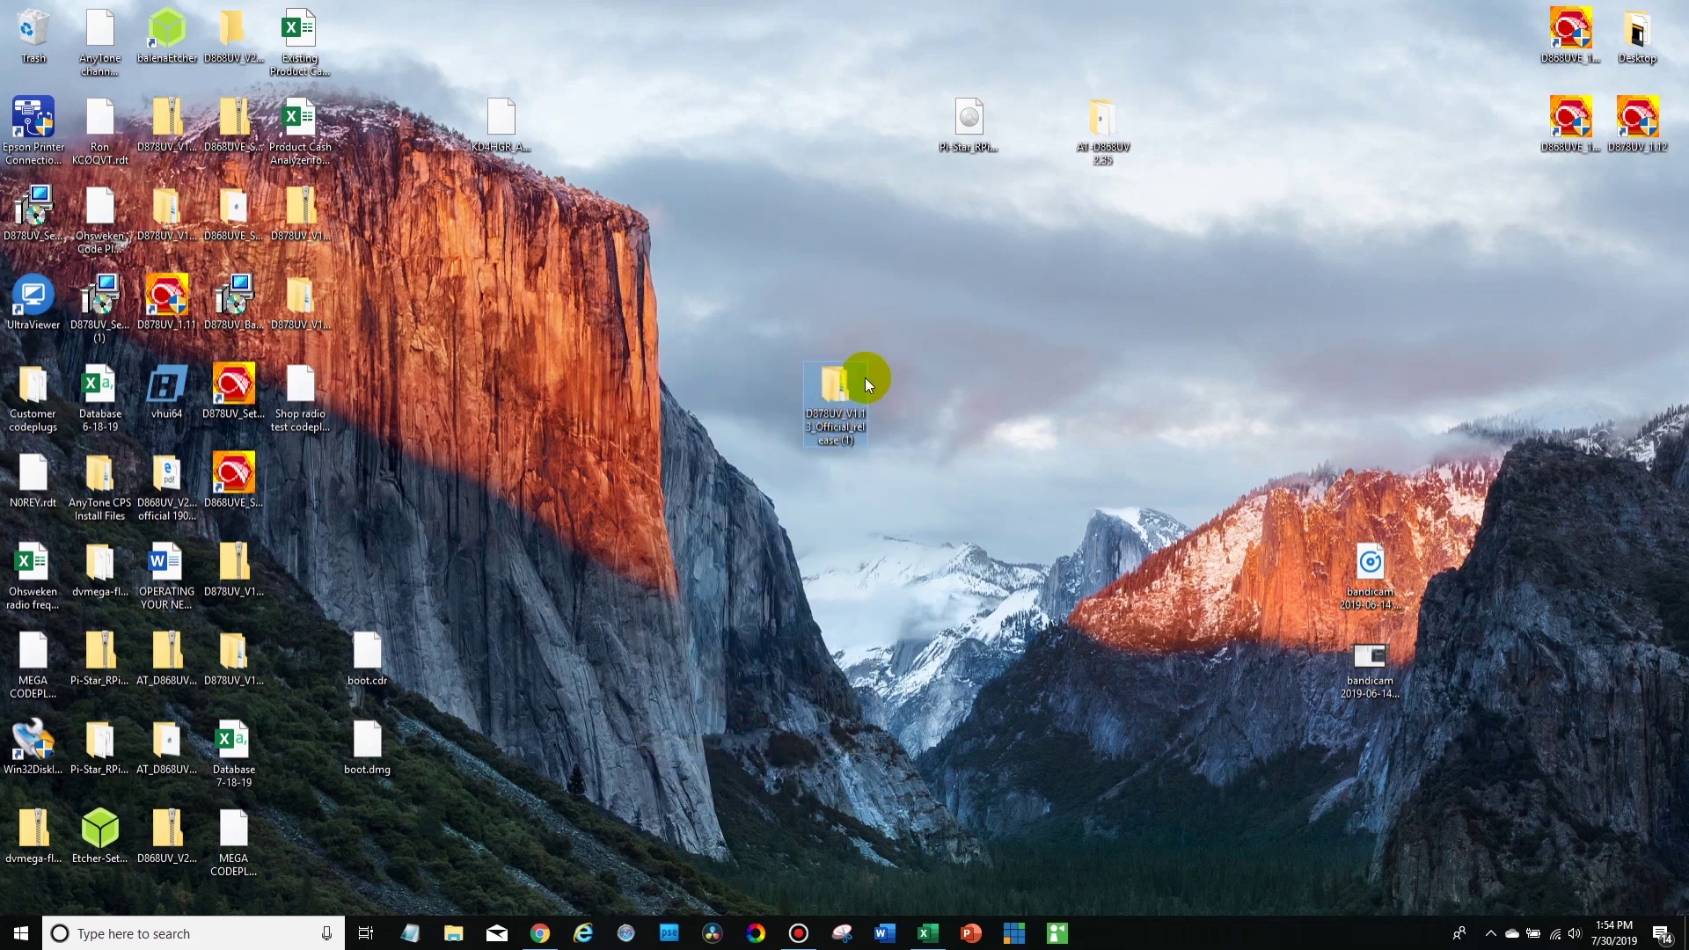
Open the extracted release folder and look inside the D878UV_FW V1.13a 190615 firmware folder.
double_click(833, 387)
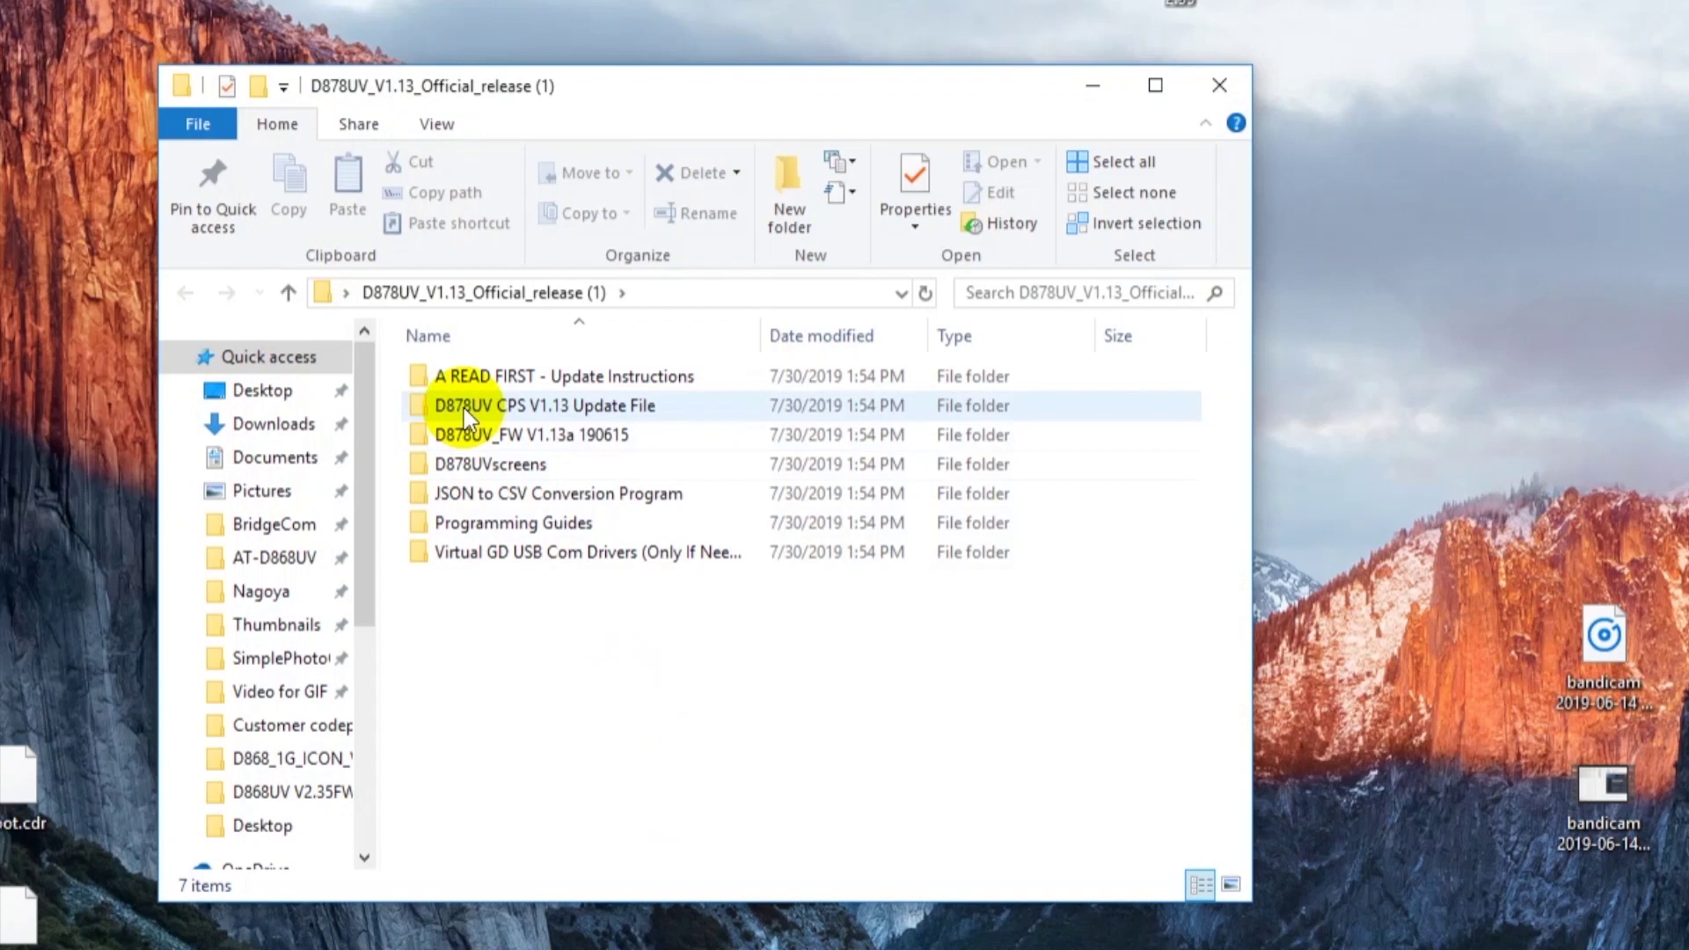
double_click(585, 447)
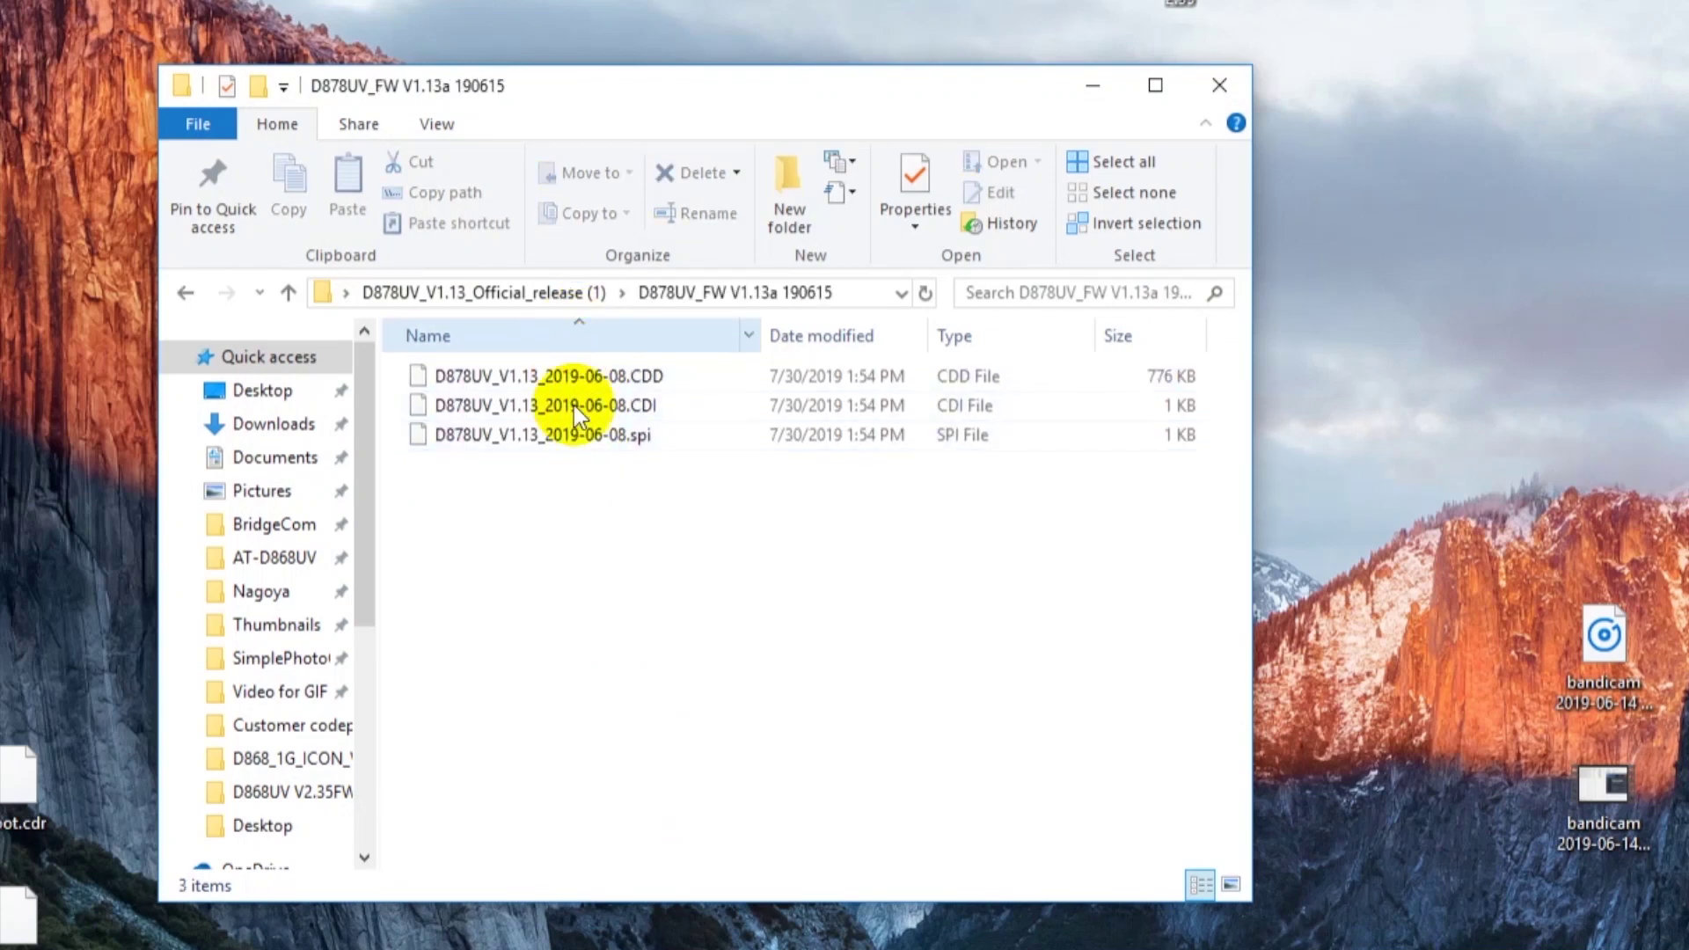
click(574, 441)
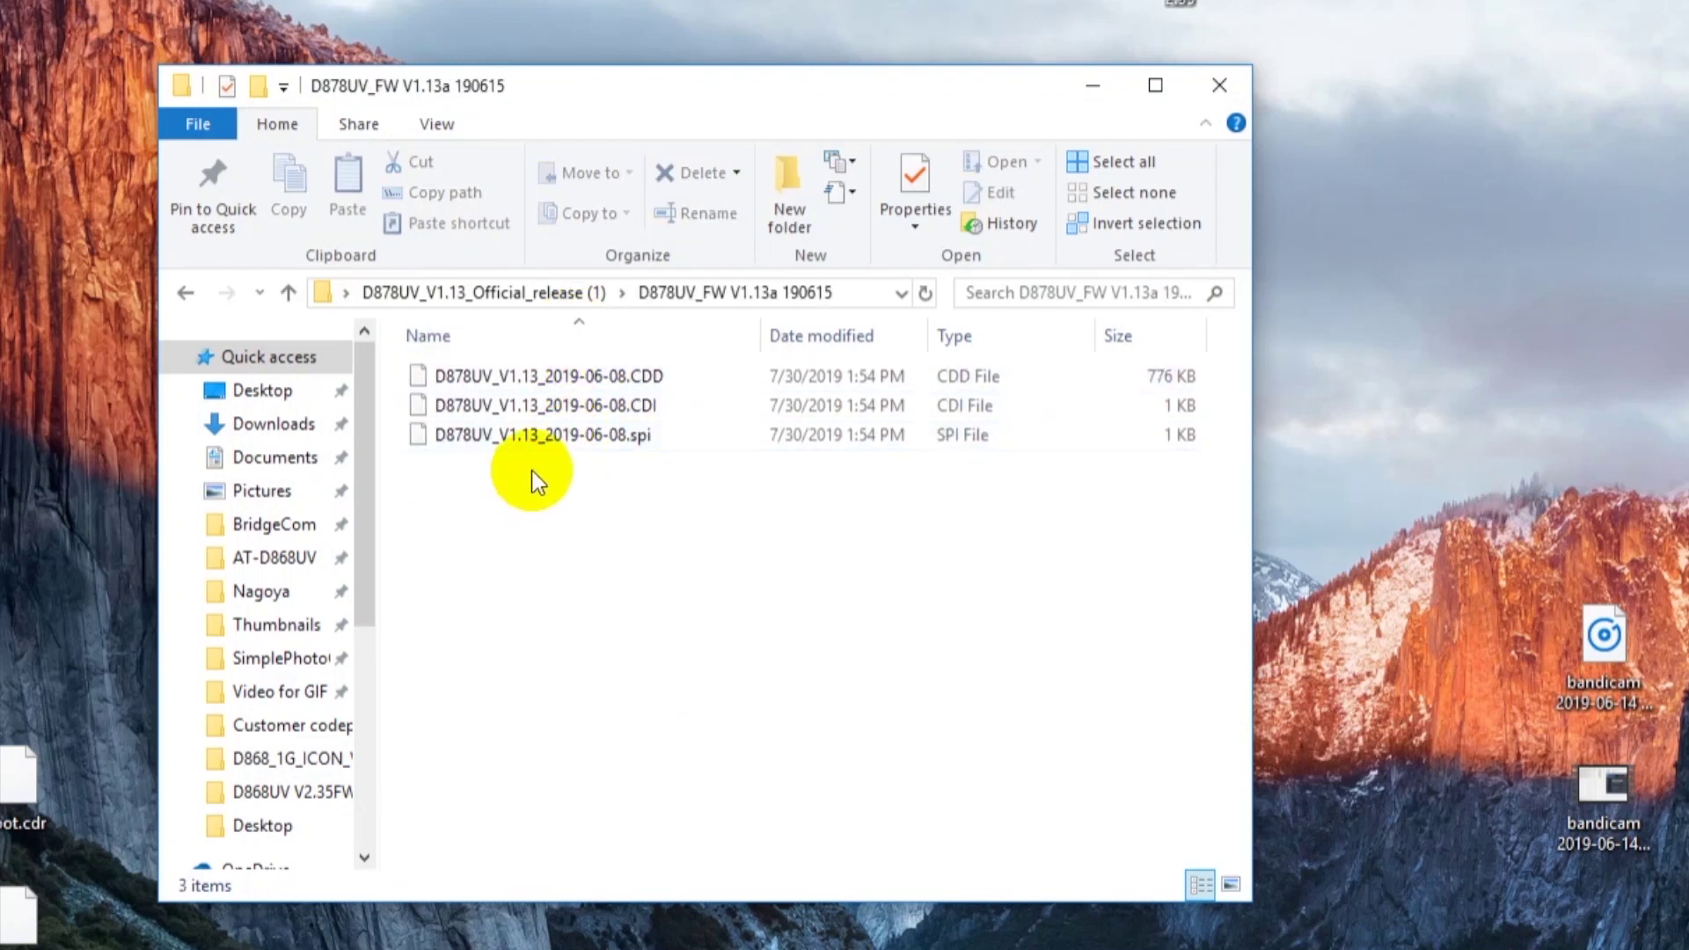
click(184, 292)
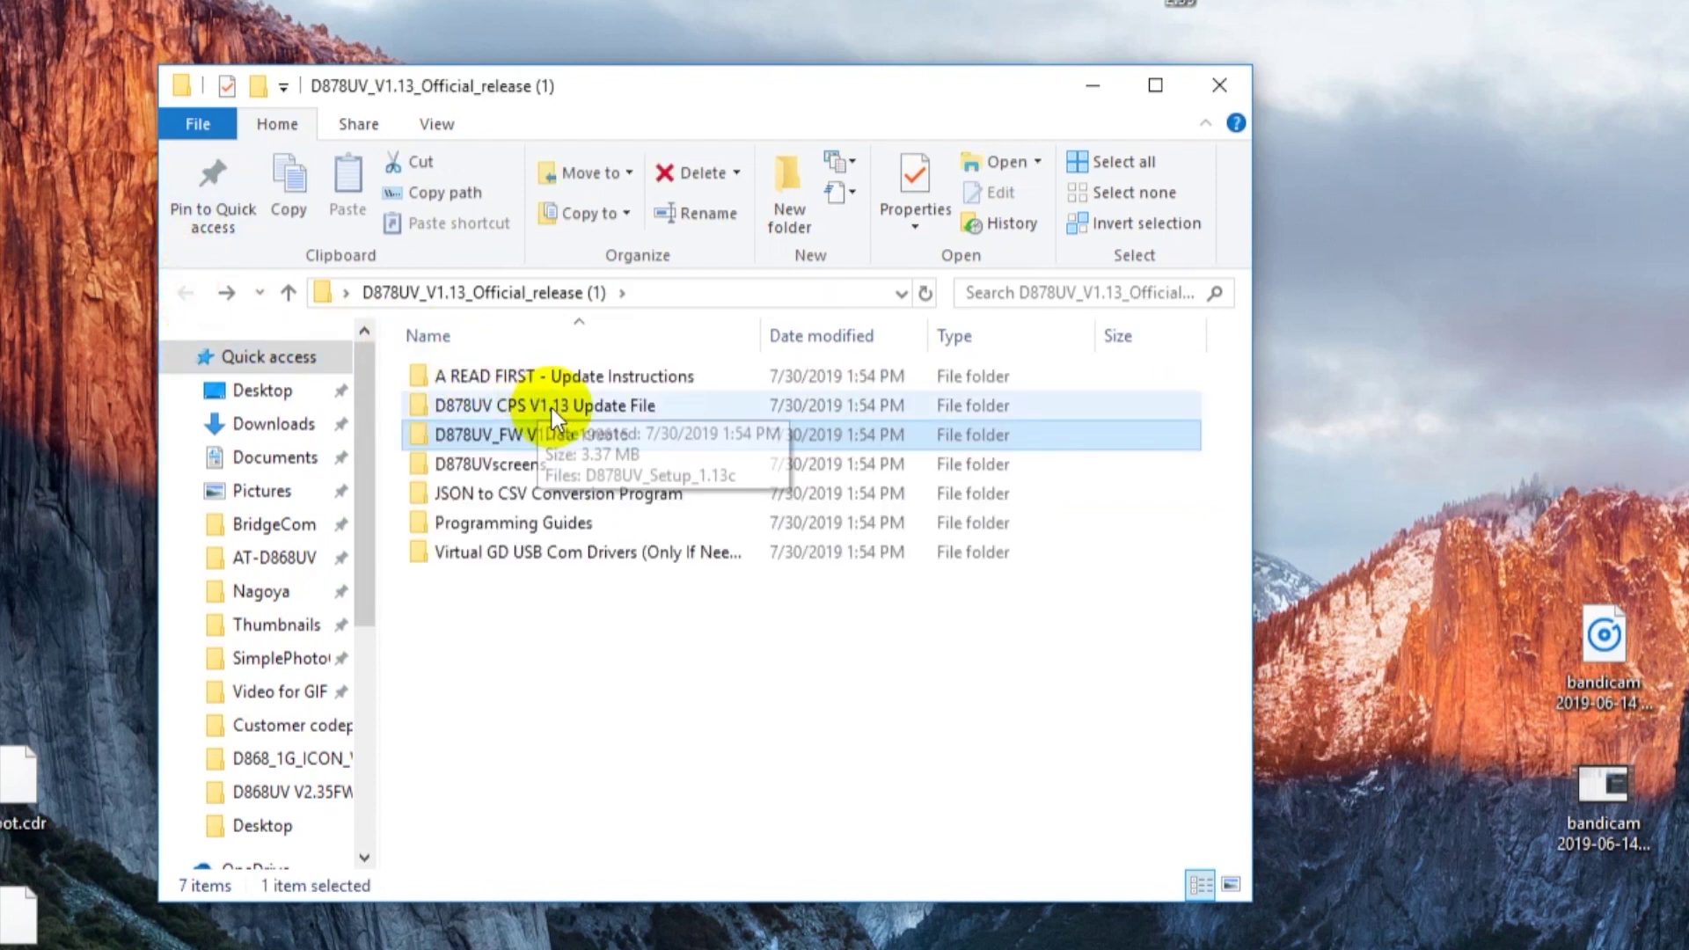
Open the D878UV CPS V1.13 Update File folder holding D878UV_Setup_1.13c.
double_click(600, 411)
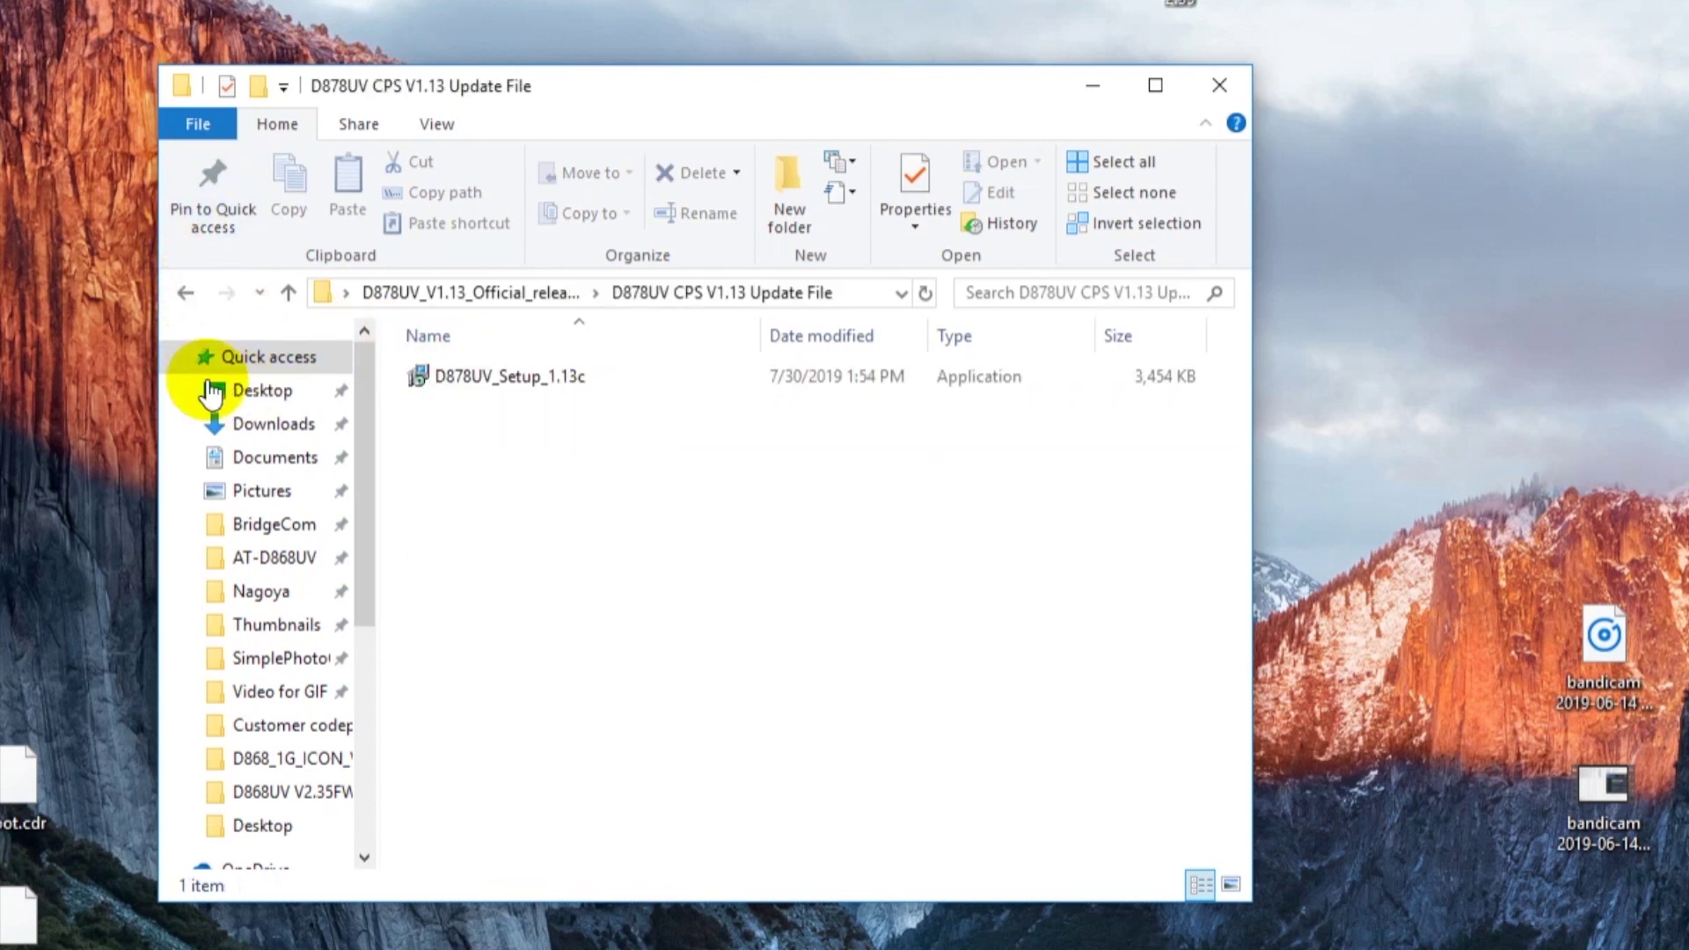
click(184, 292)
click(734, 689)
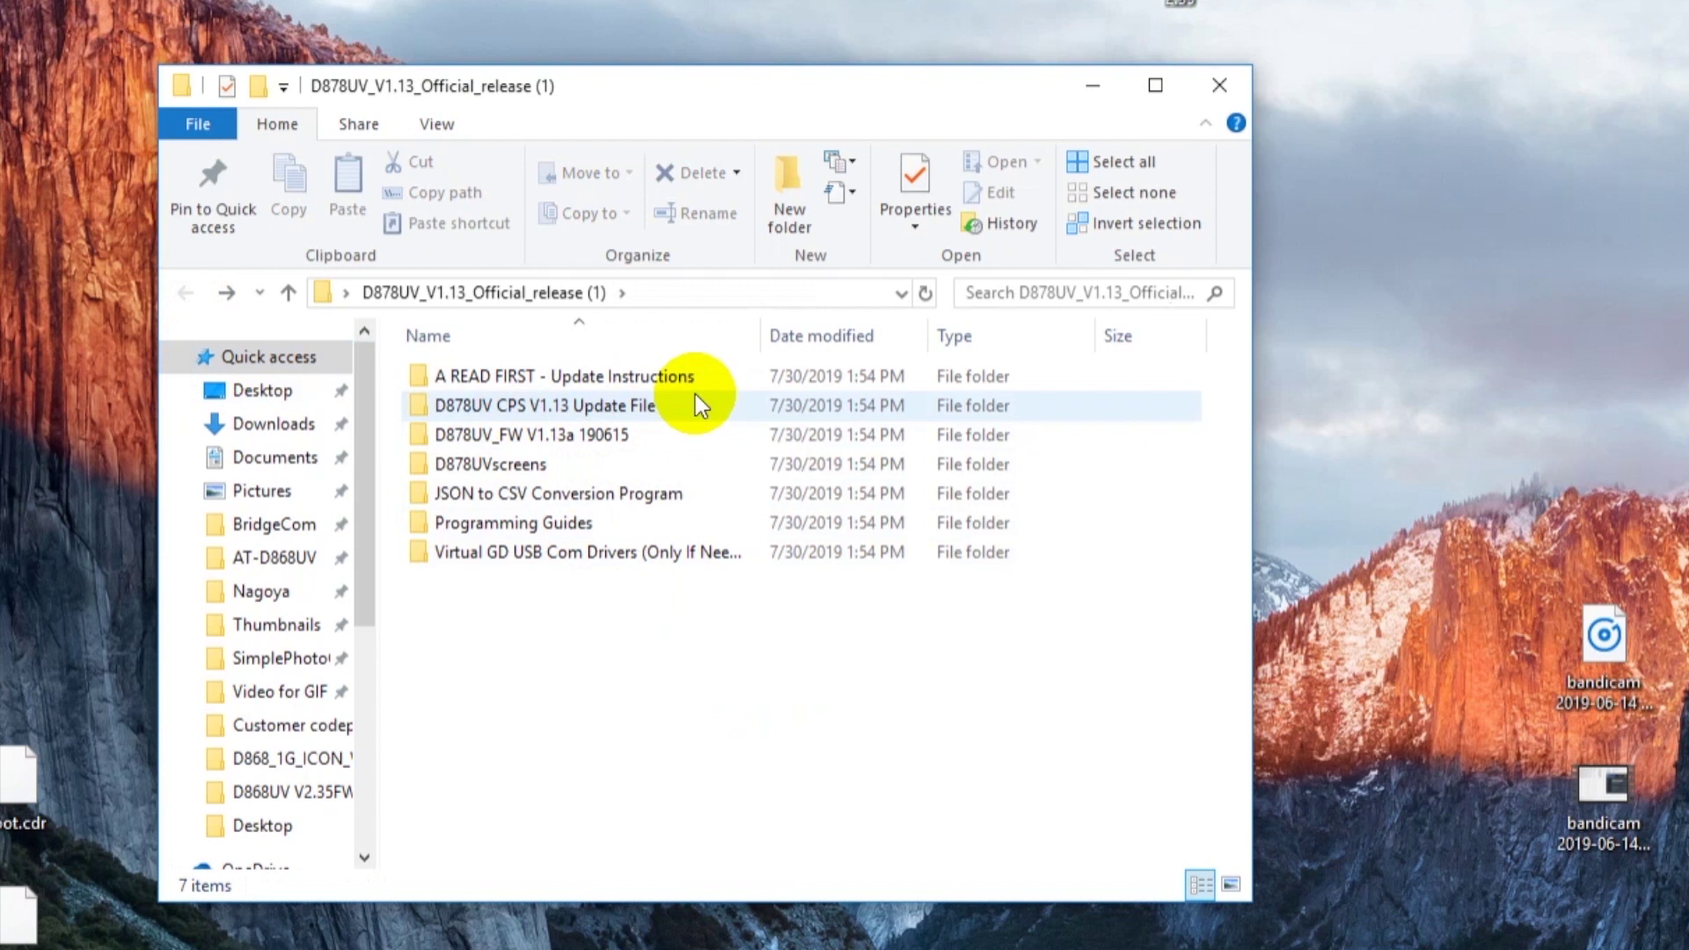
click(514, 402)
double_click(513, 403)
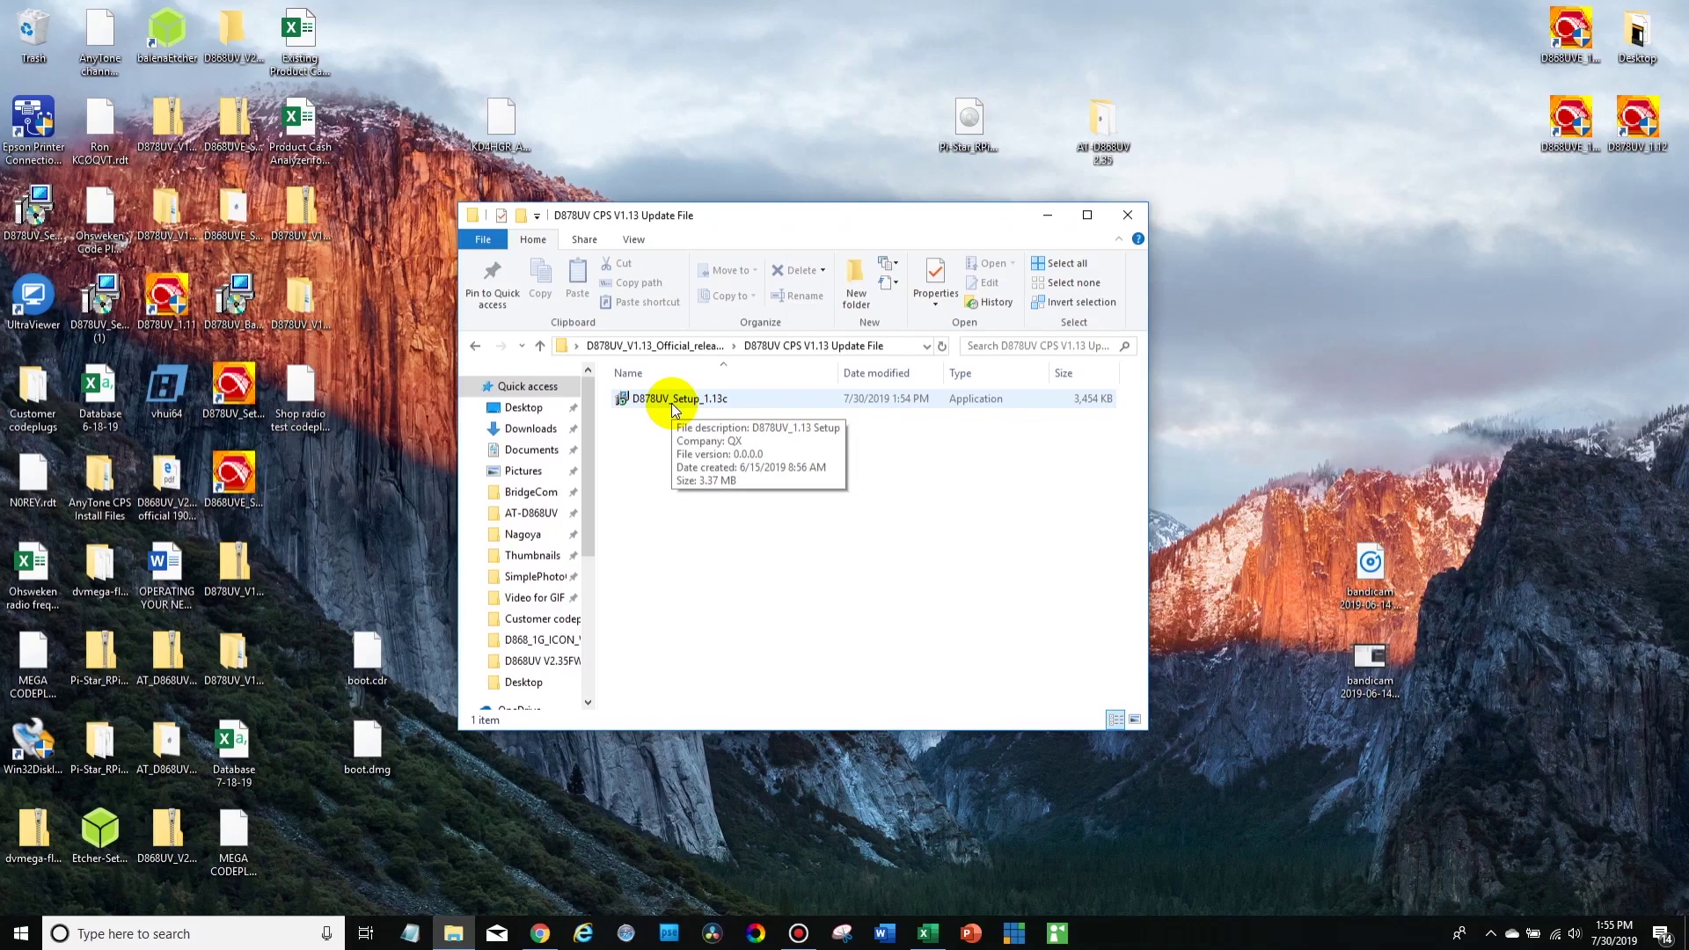
Run D878UV_Setup_1.13c as administrator in English, installing into the existing D:\D878UV_1.13 folder.
right_click(672, 403)
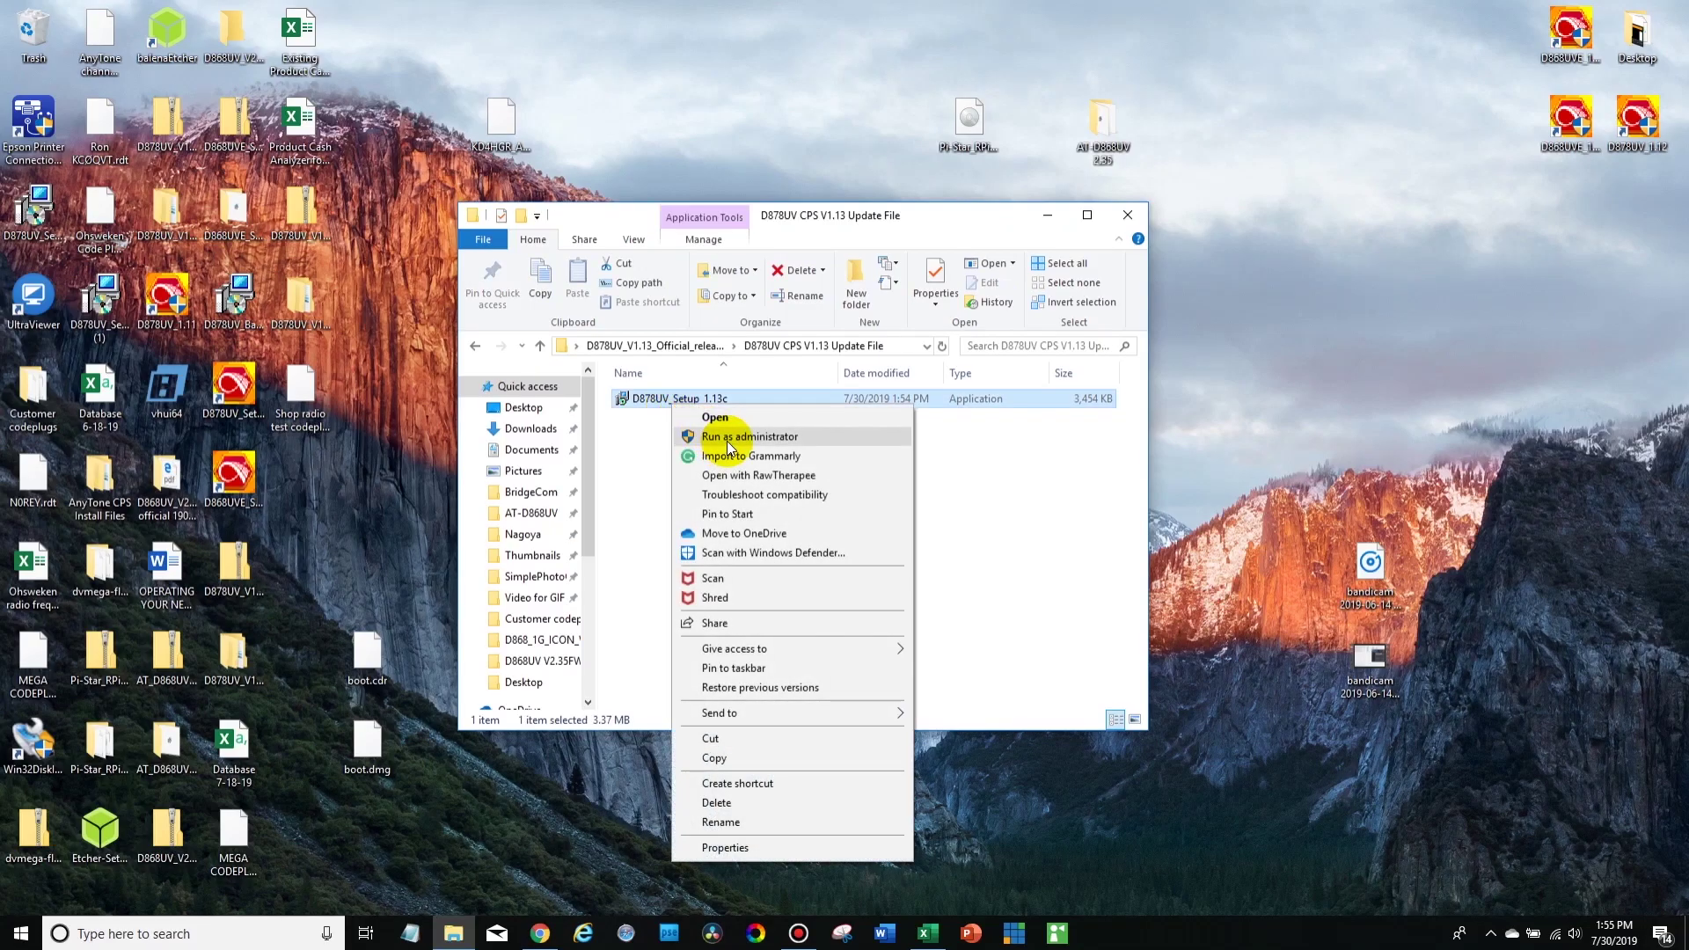
click(728, 439)
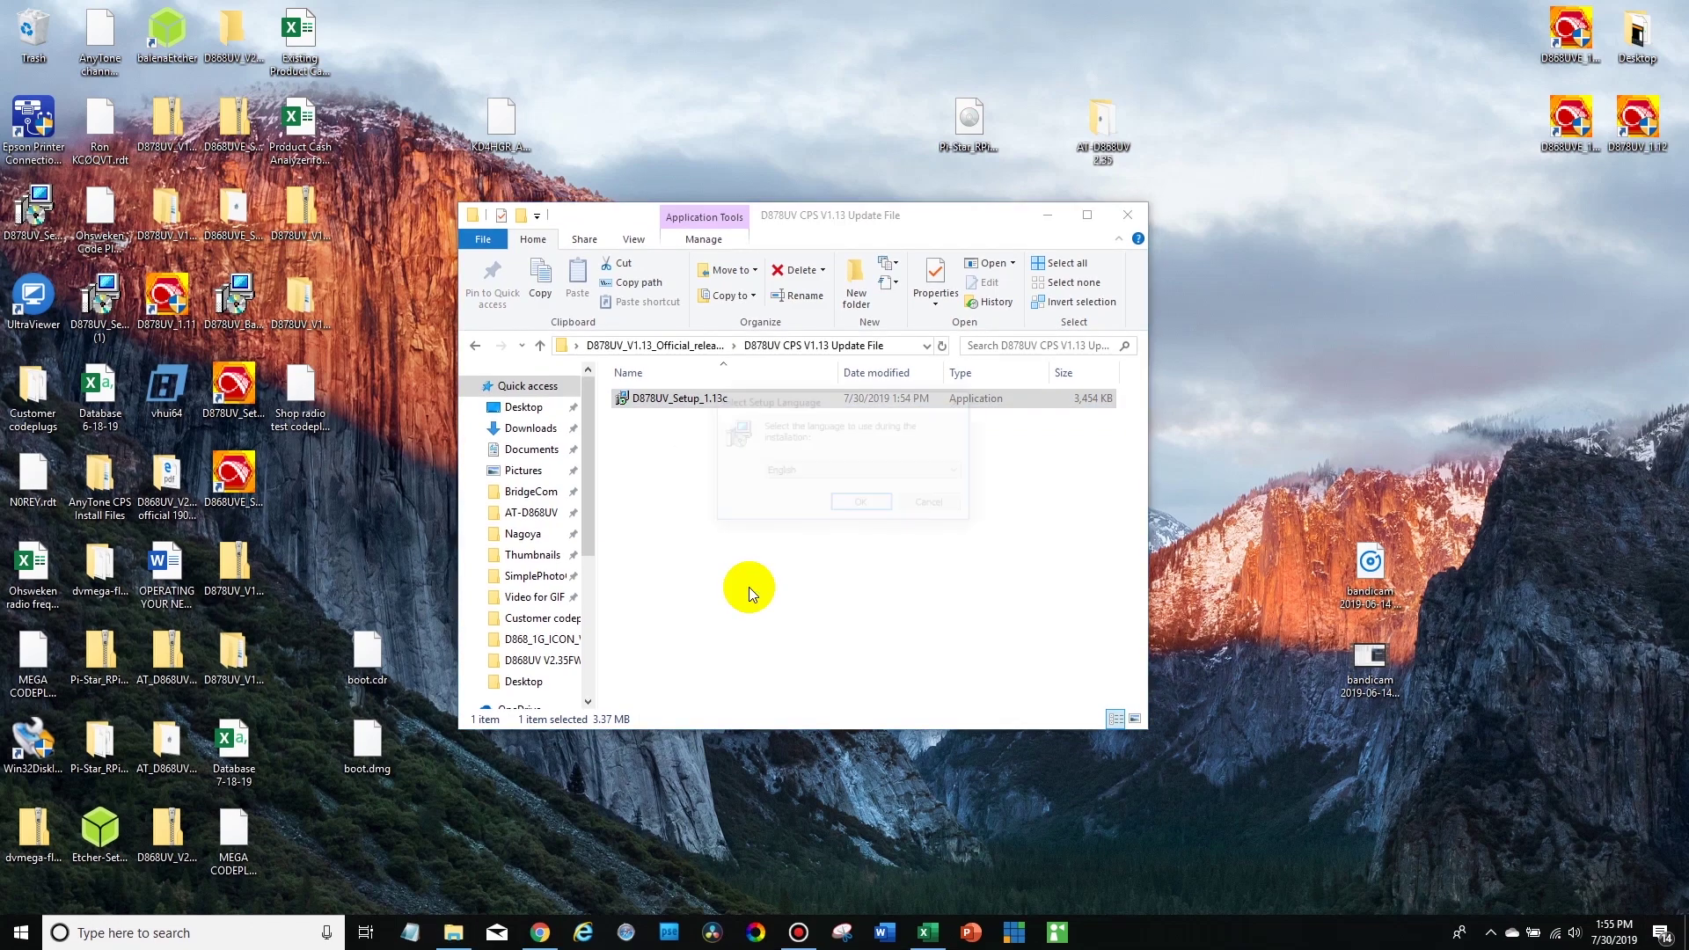
key(Return)
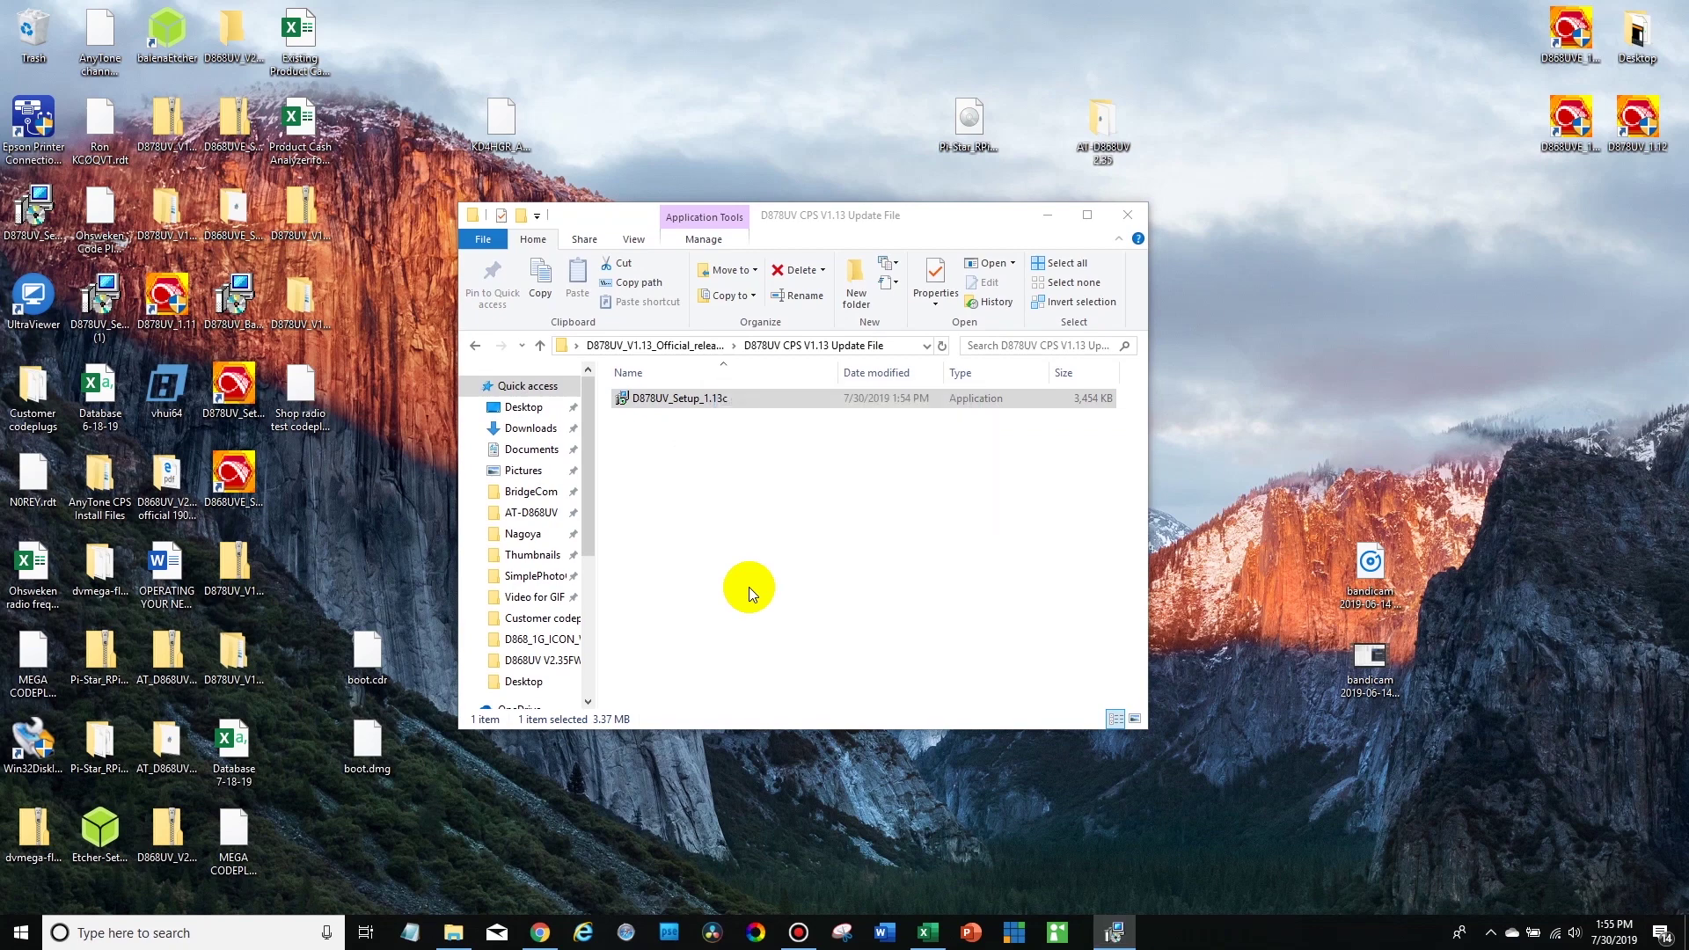
key(Return)
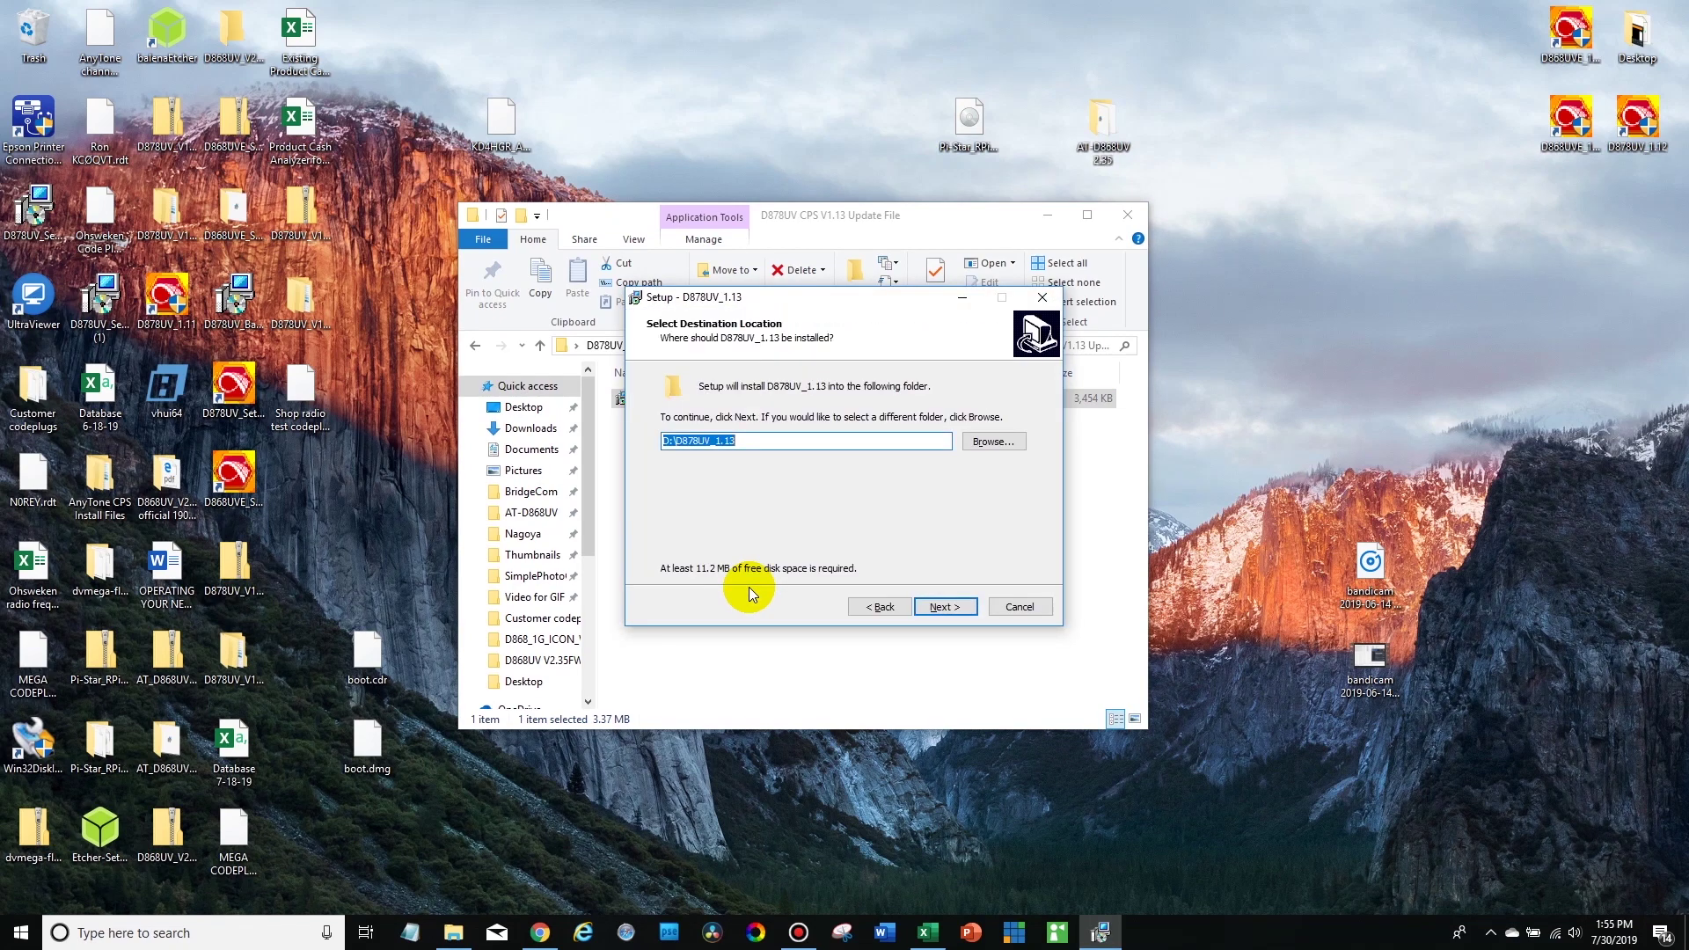
click(928, 609)
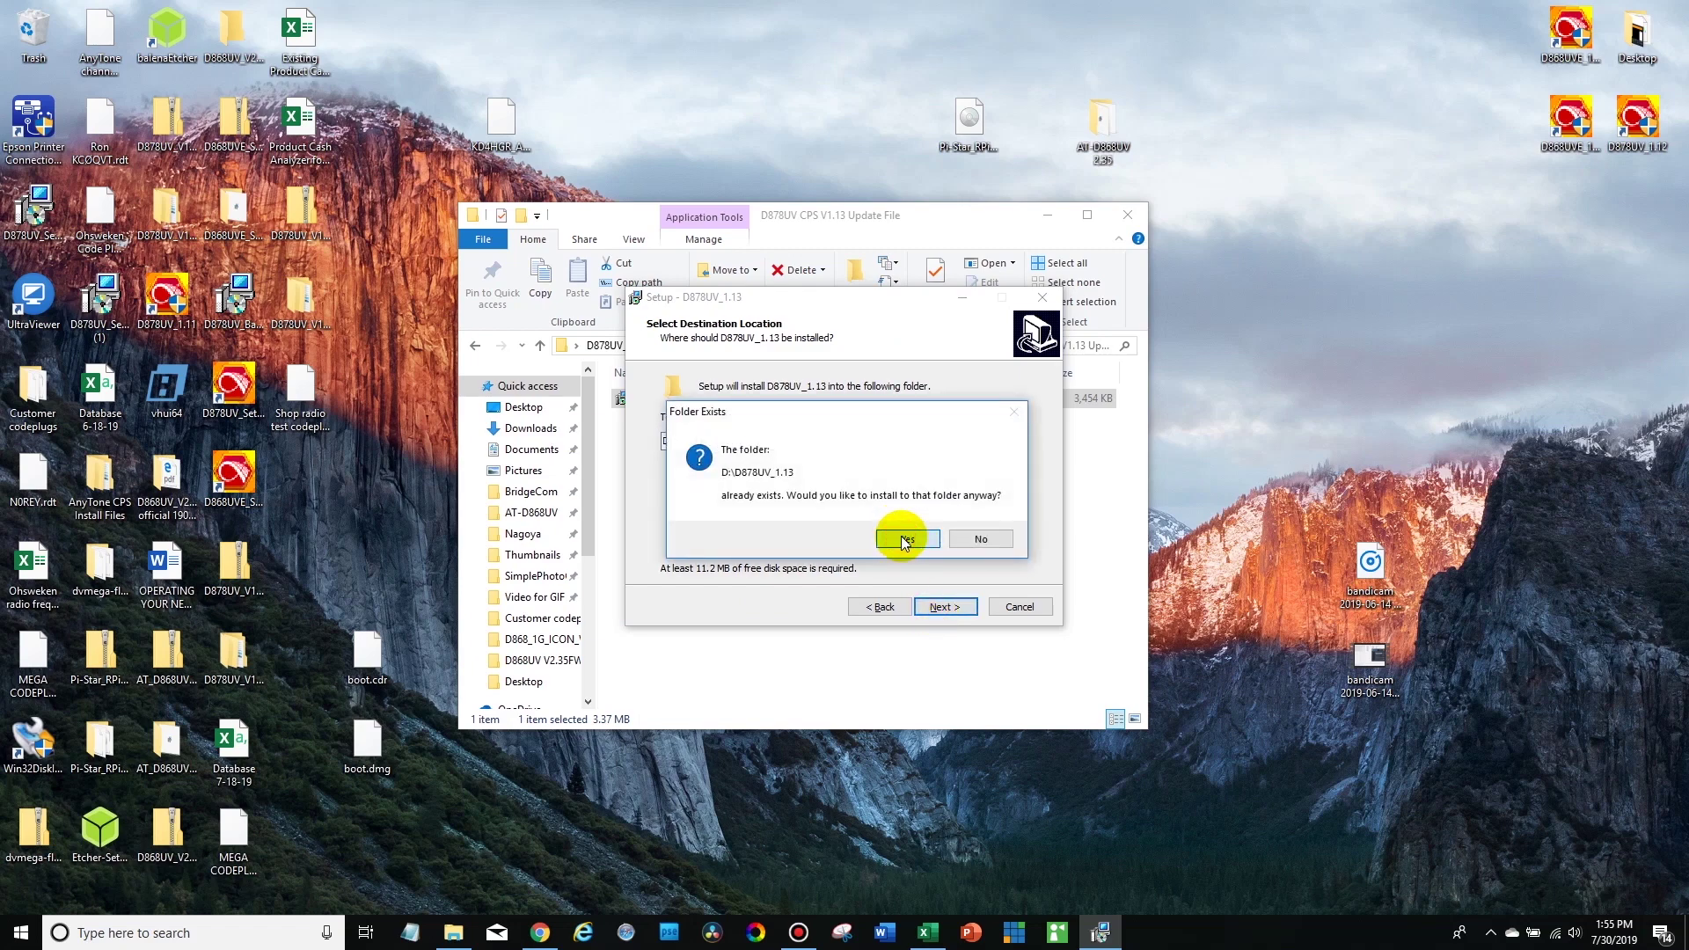
click(904, 539)
Keep the default Start Menu folder, enable Create a desktop icon, and install.
click(961, 609)
click(957, 605)
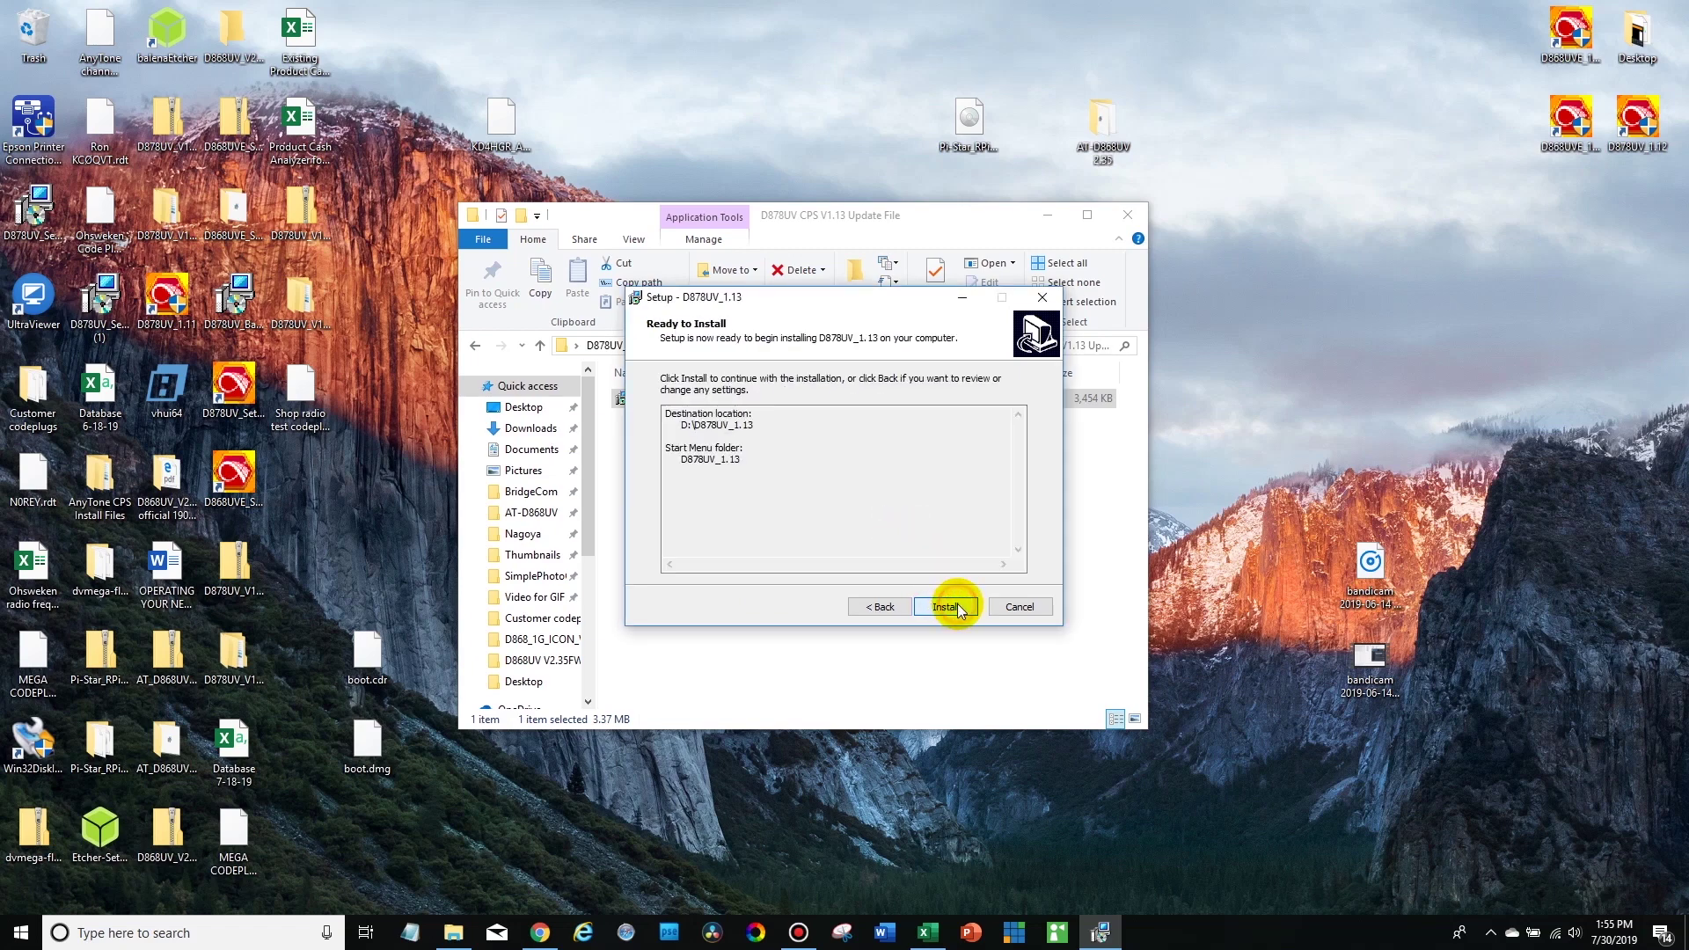
click(890, 609)
click(668, 435)
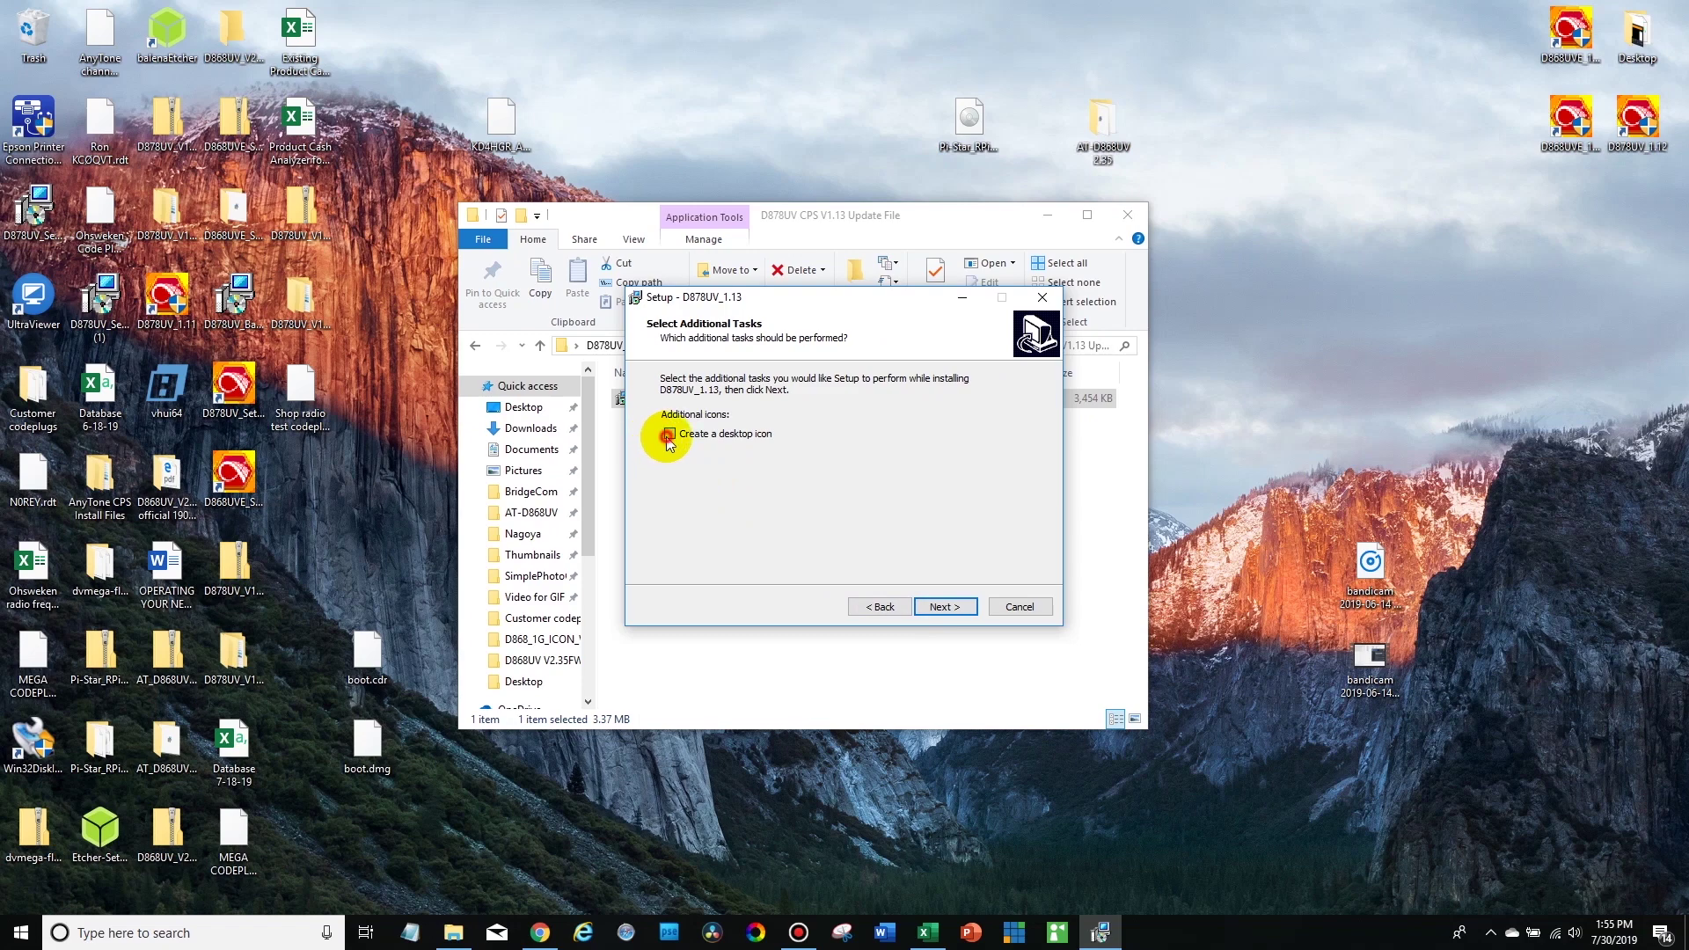
click(957, 605)
click(957, 604)
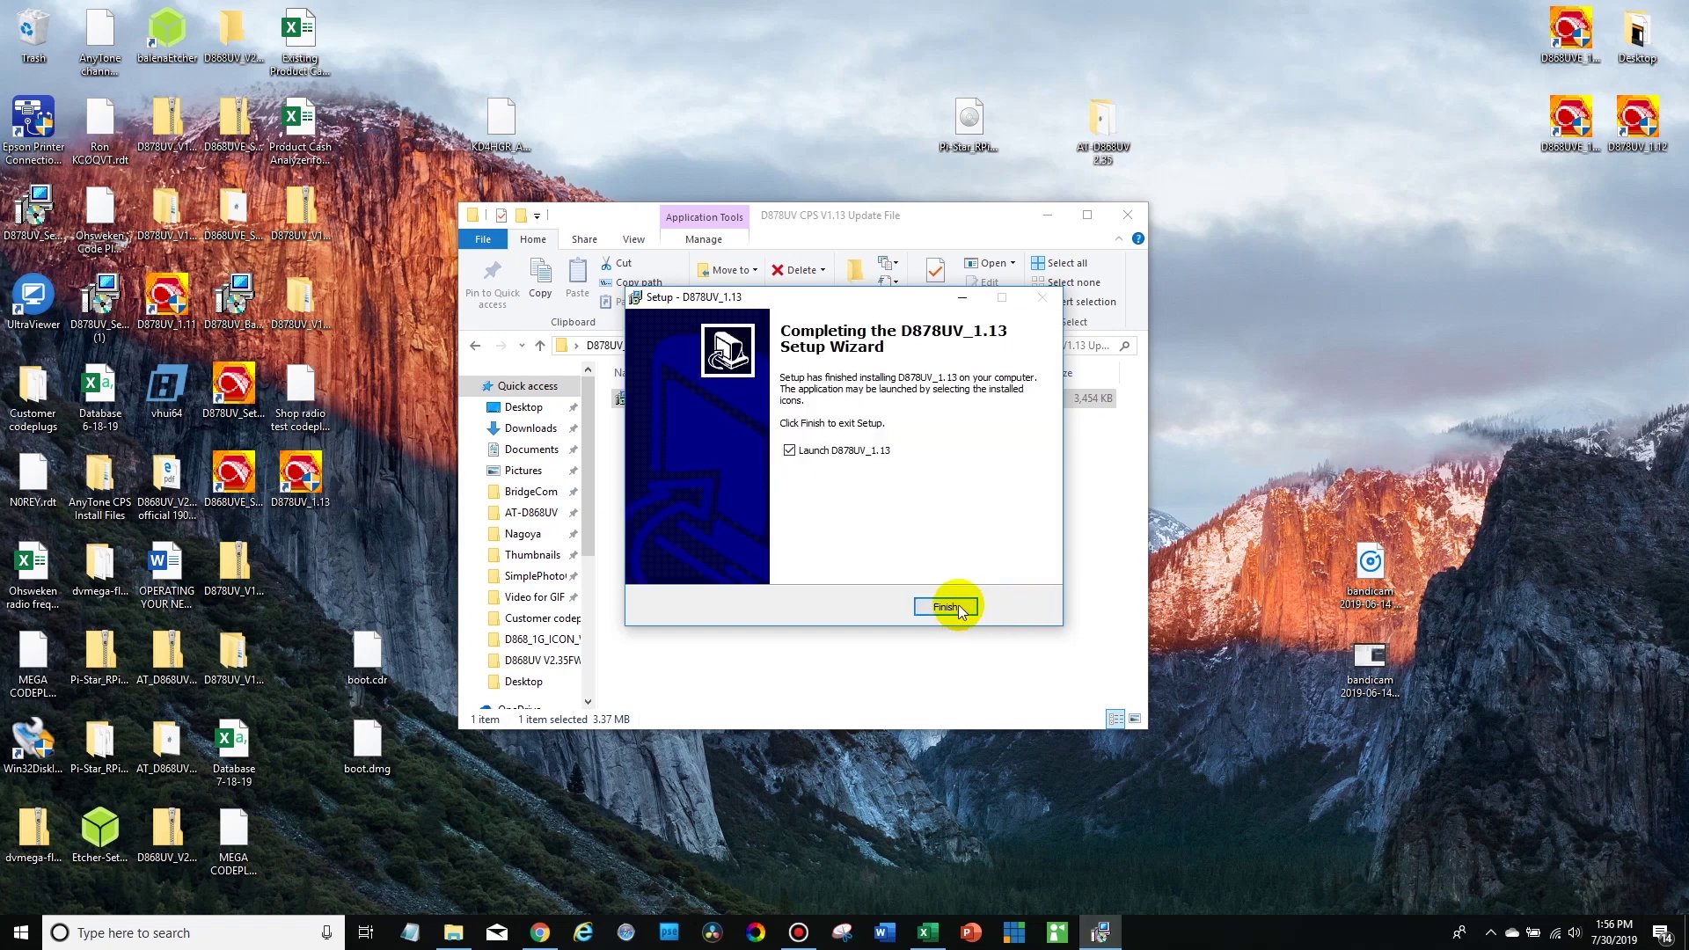
Finish setup, close the launched CPS and folder window, and rearrange the desktop icons.
click(959, 609)
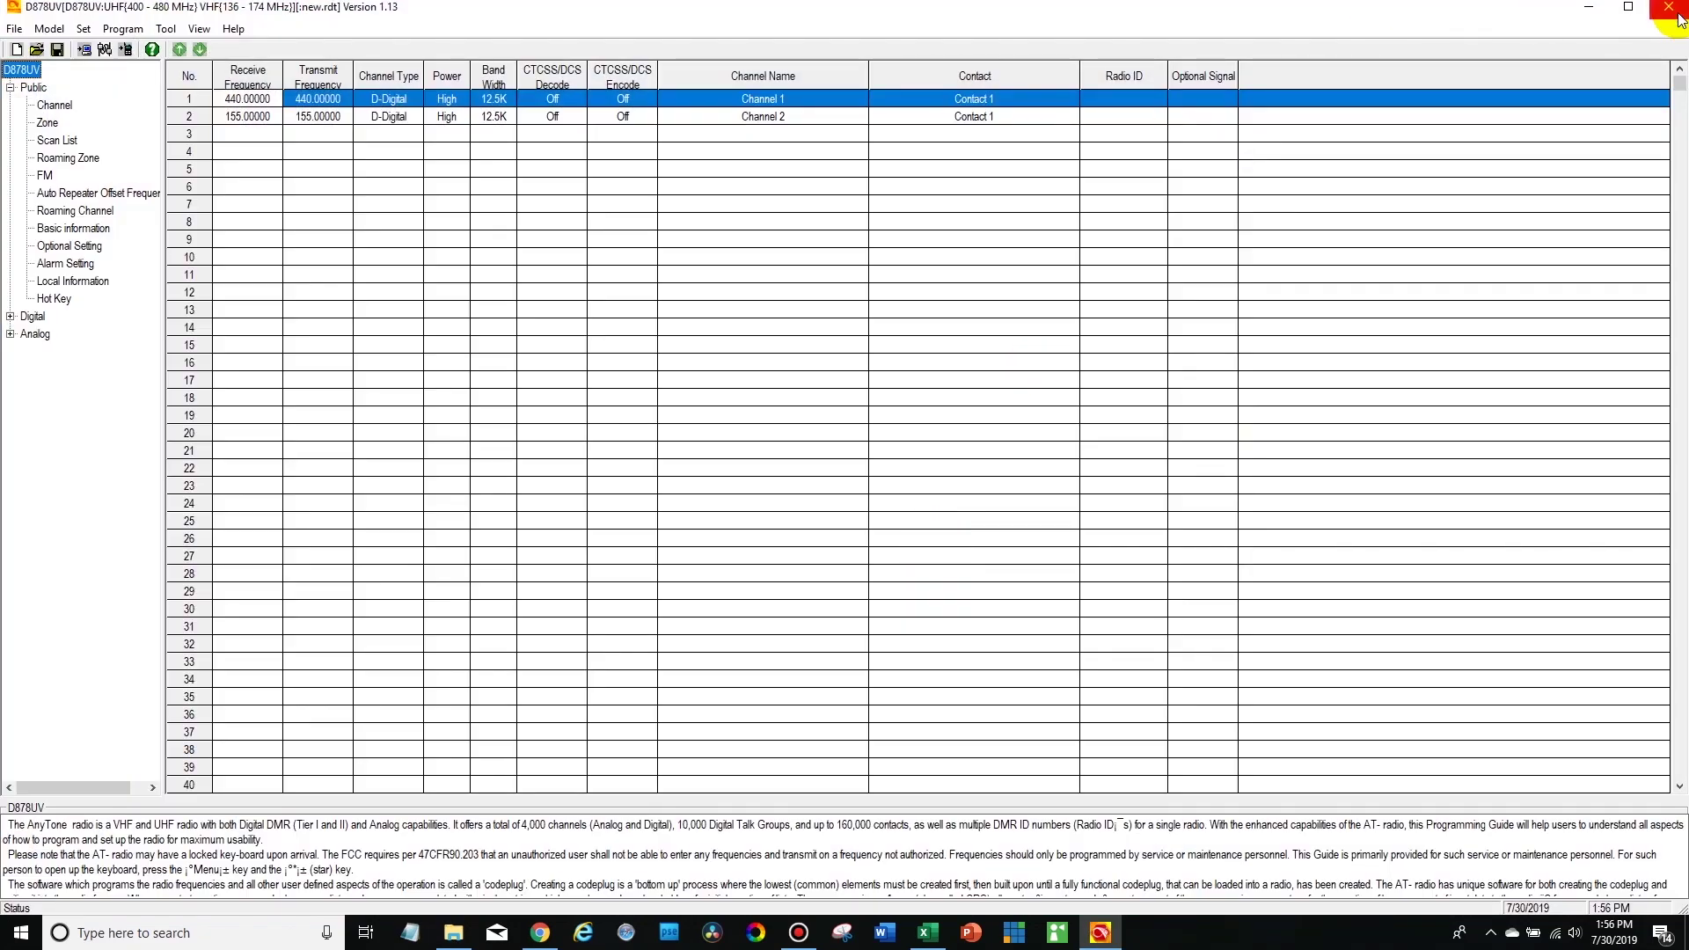
click(1672, 11)
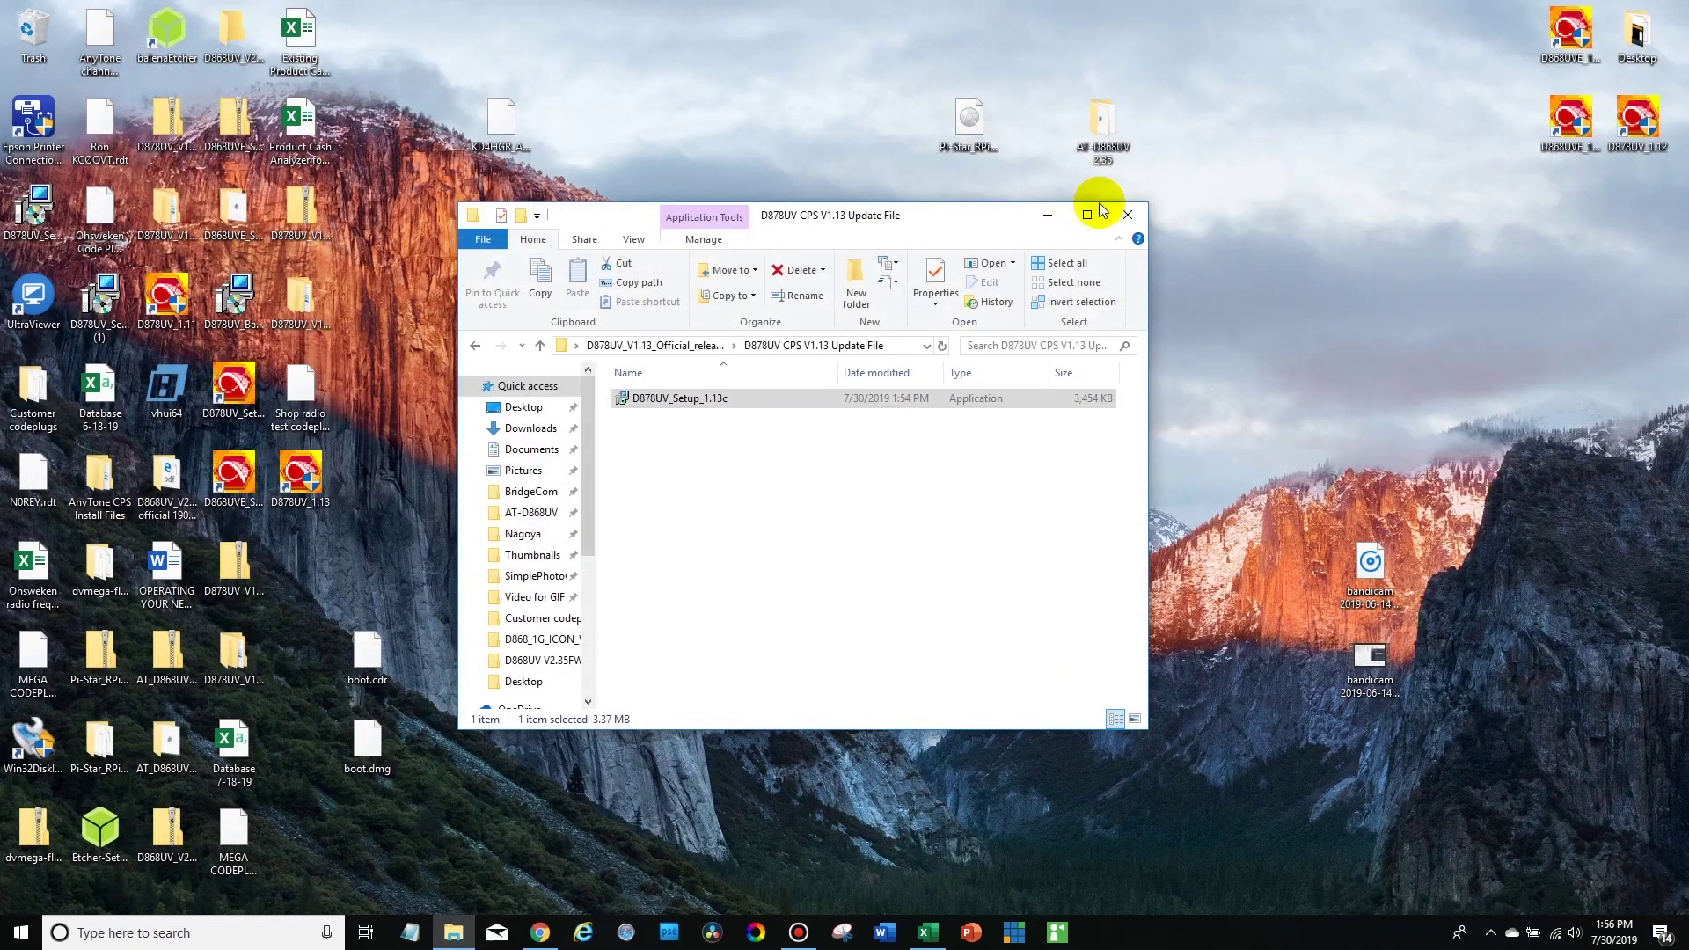
click(1129, 218)
drag(300, 479, 915, 567)
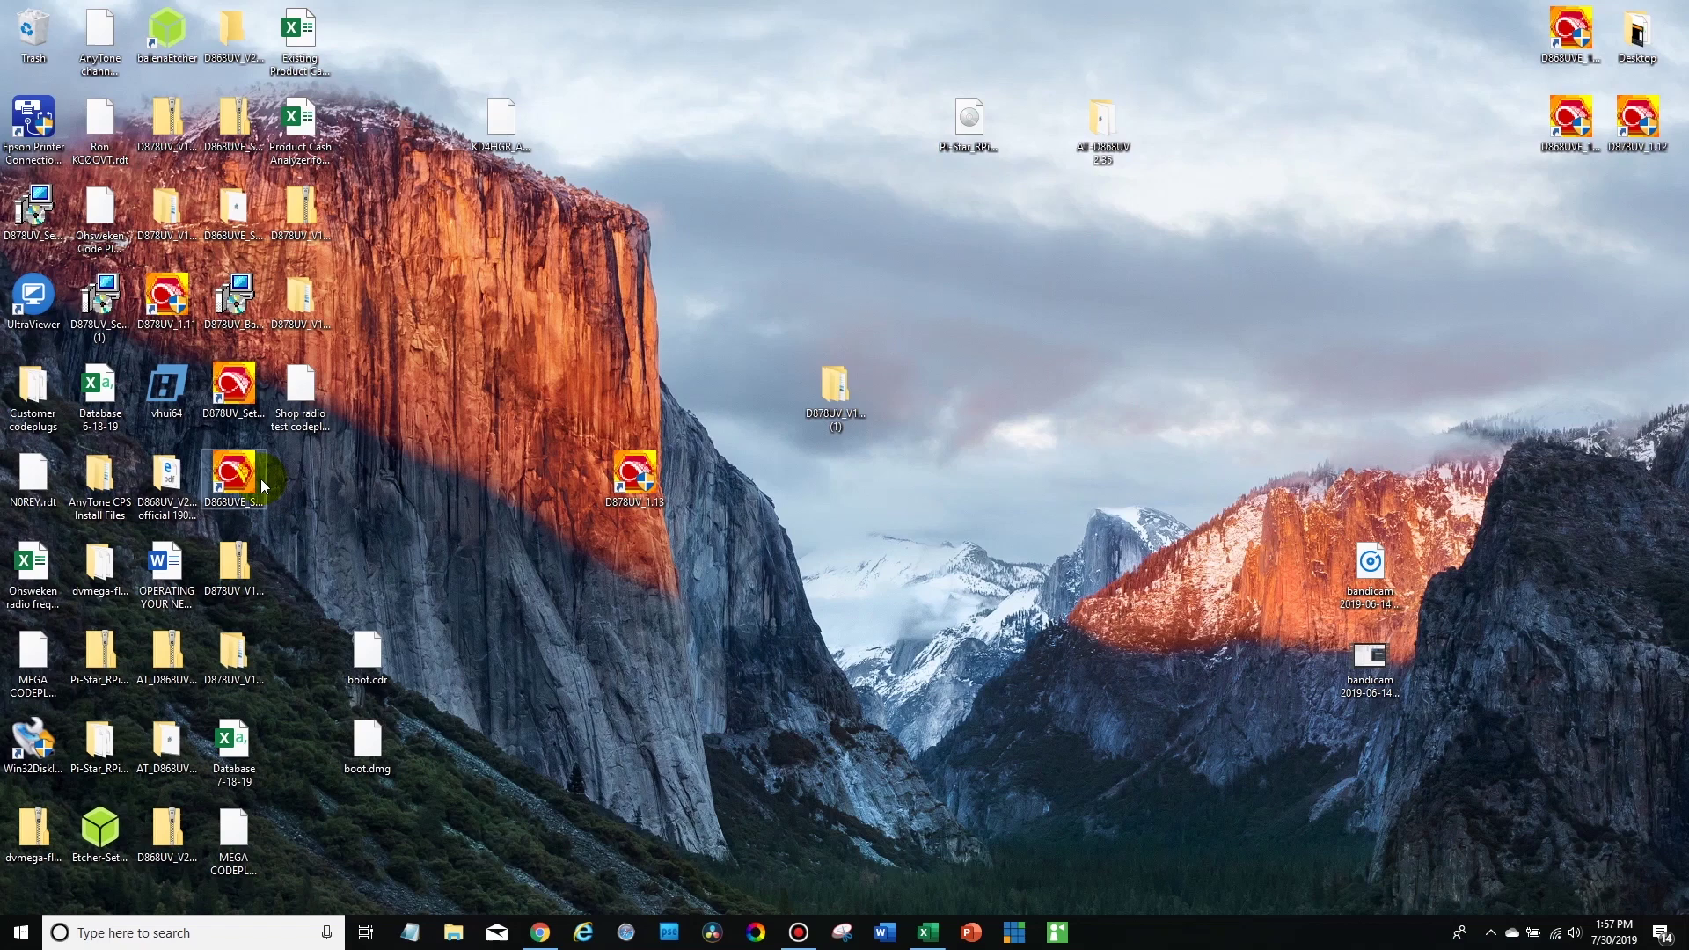
drag(261, 480, 853, 647)
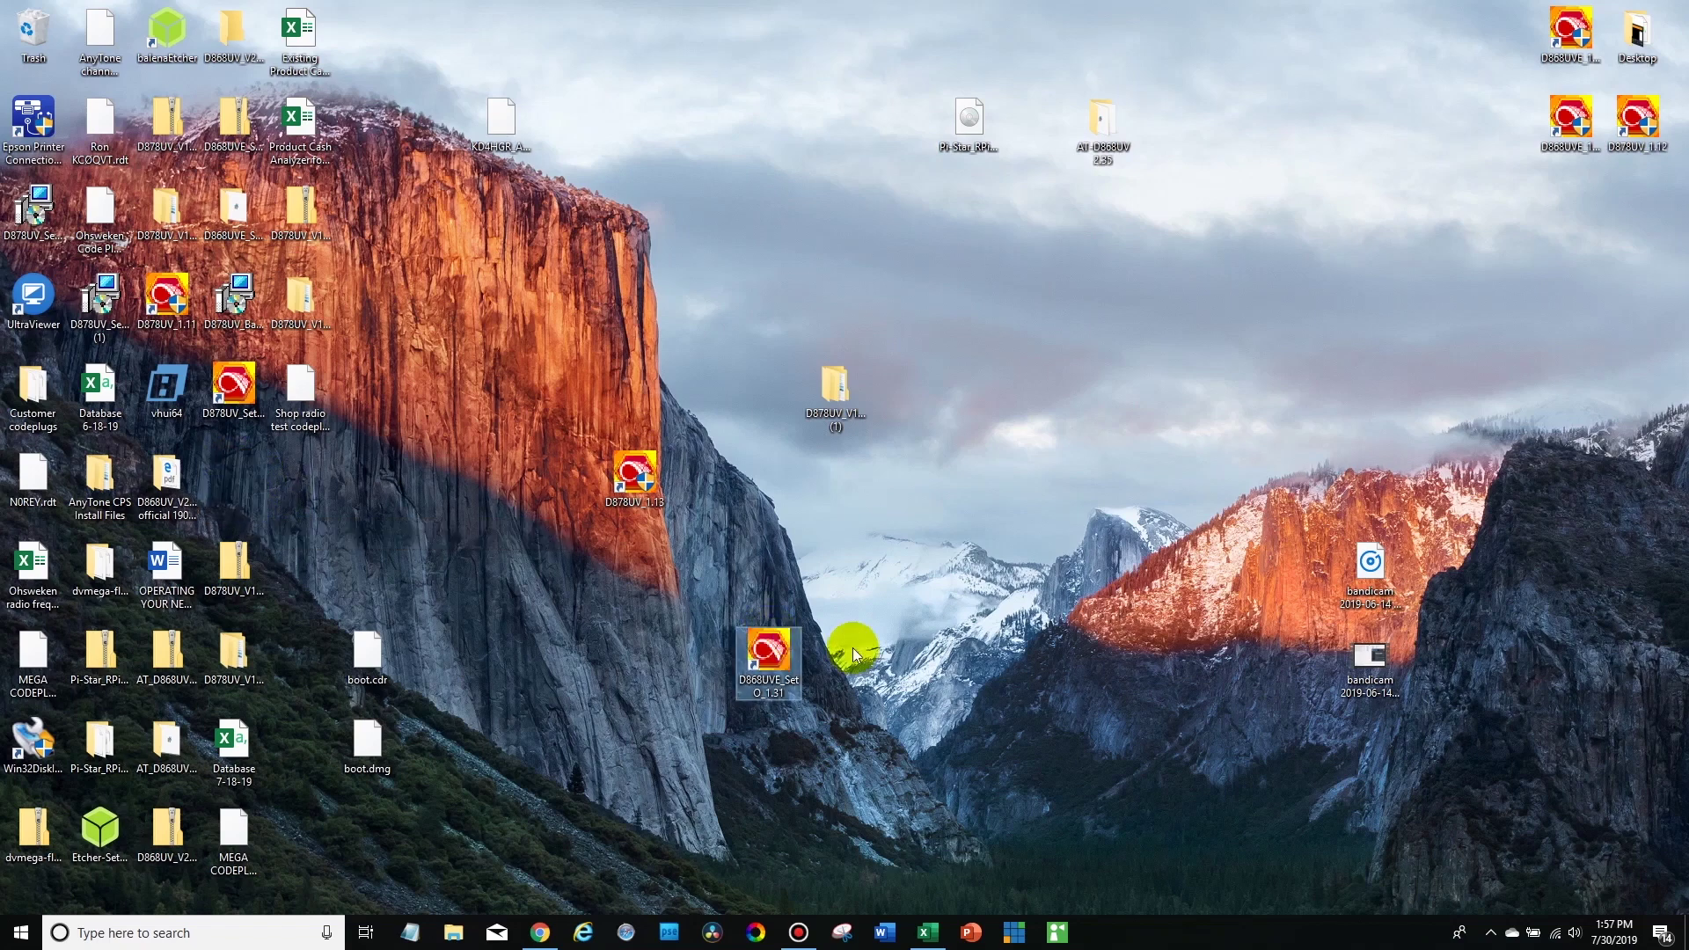
click(812, 676)
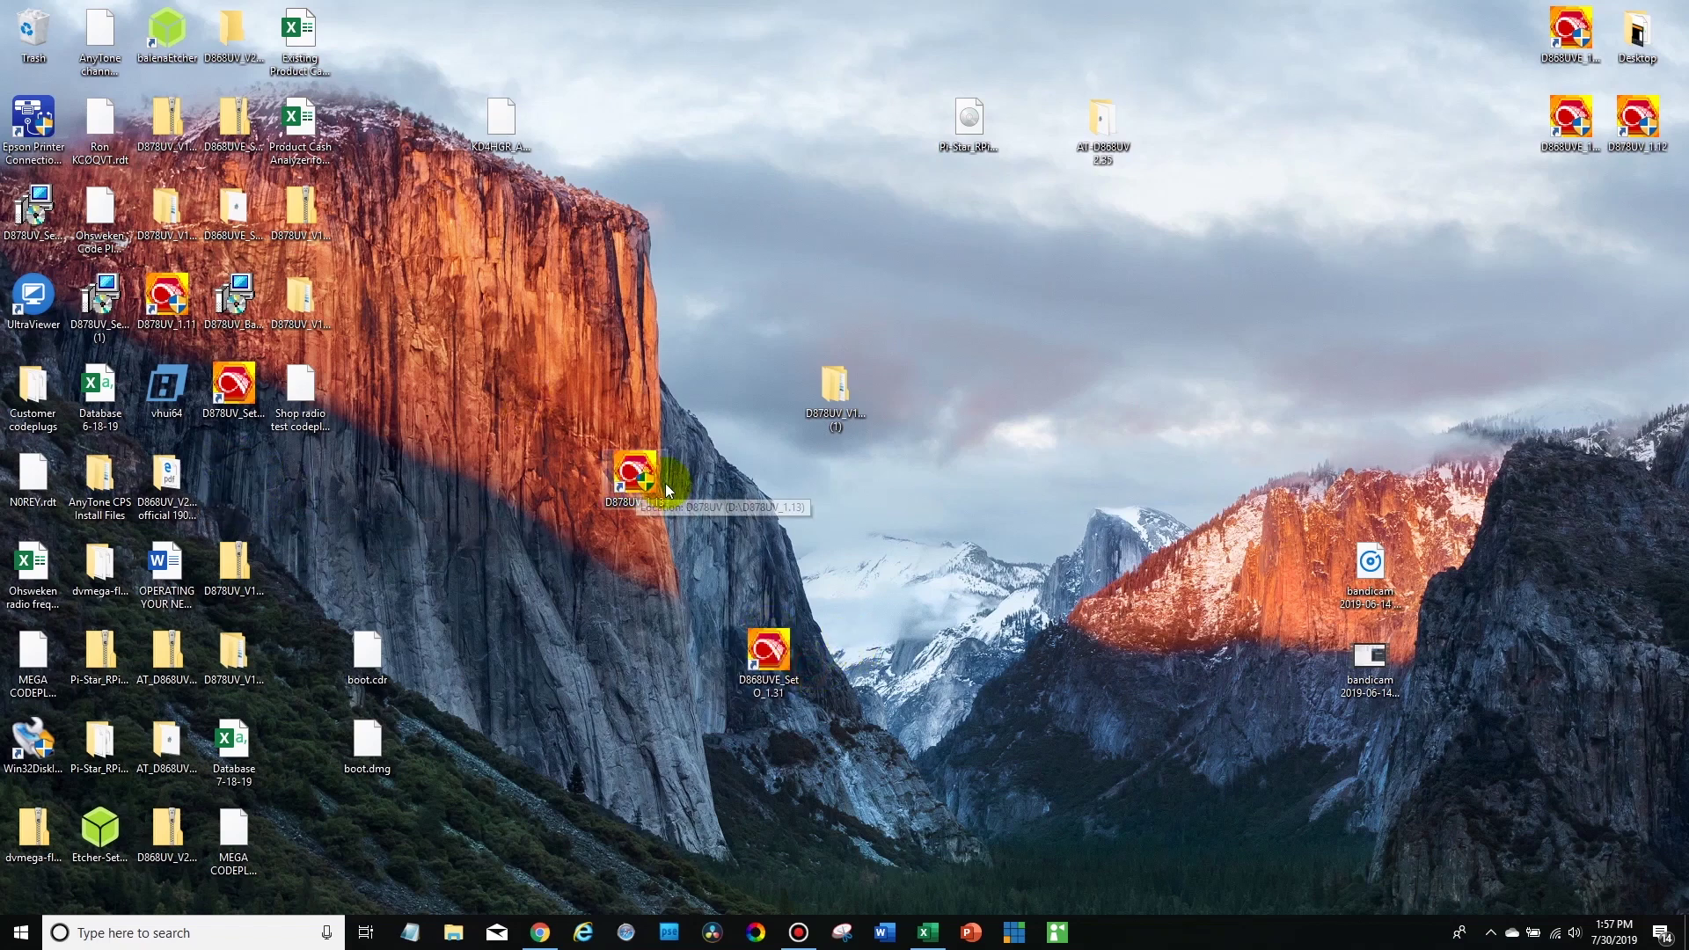
Turn on Run this program as an administrator in the D878UV_1.13 shortcut's Compatibility settings.
right_click(637, 473)
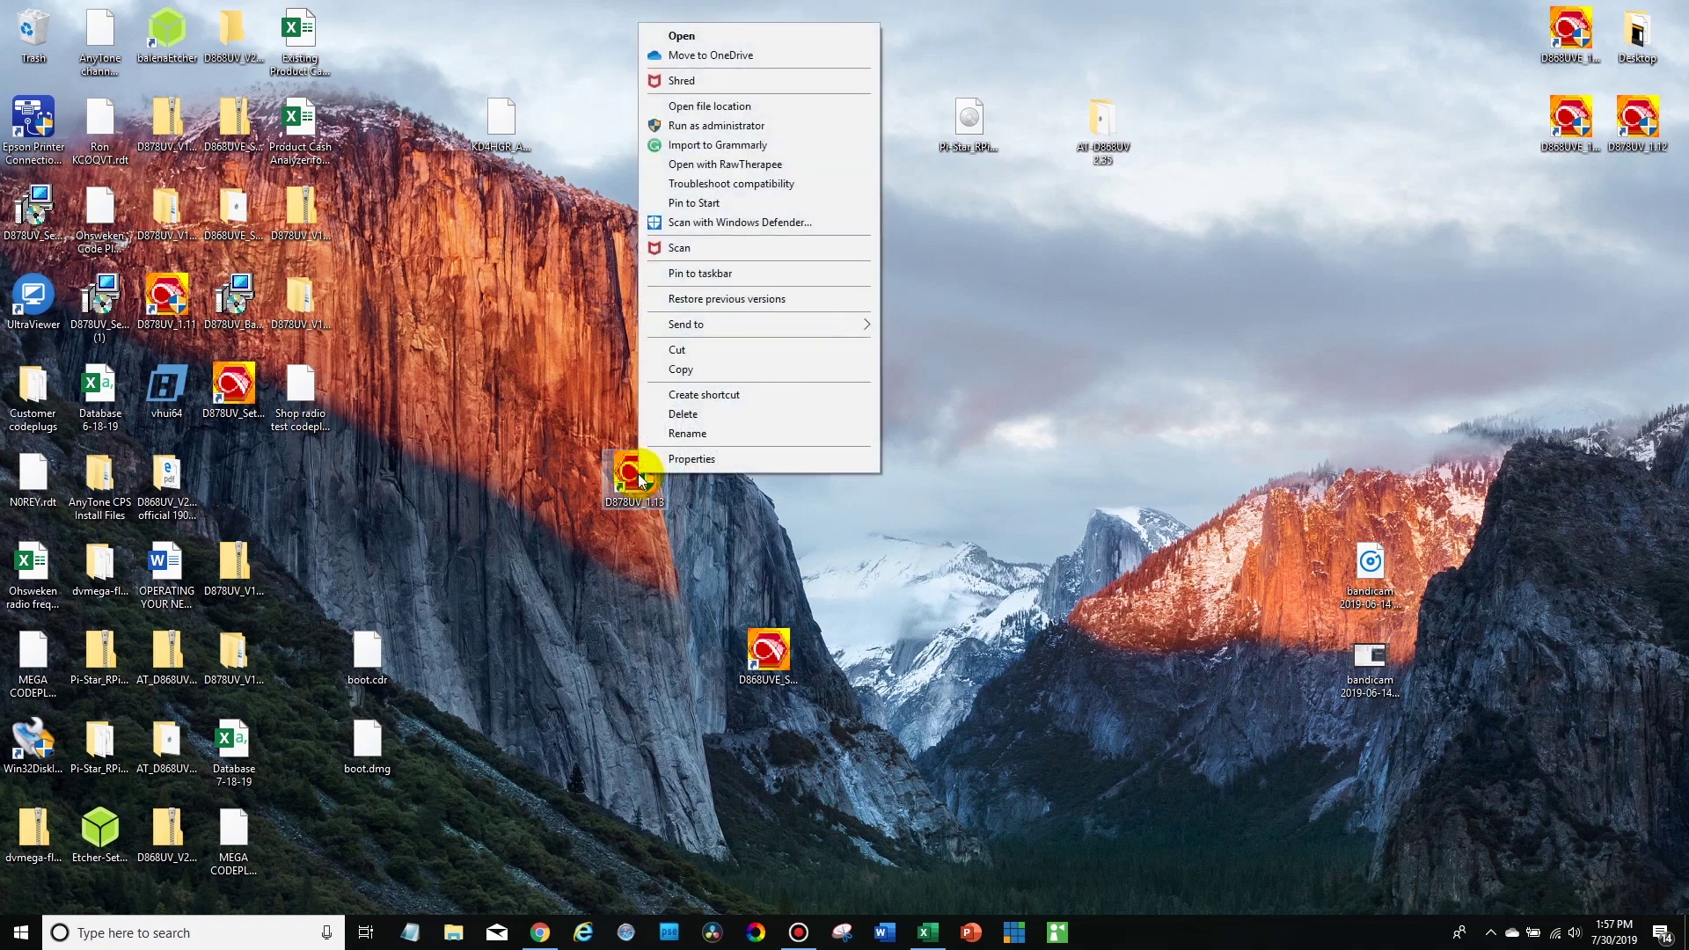
click(674, 463)
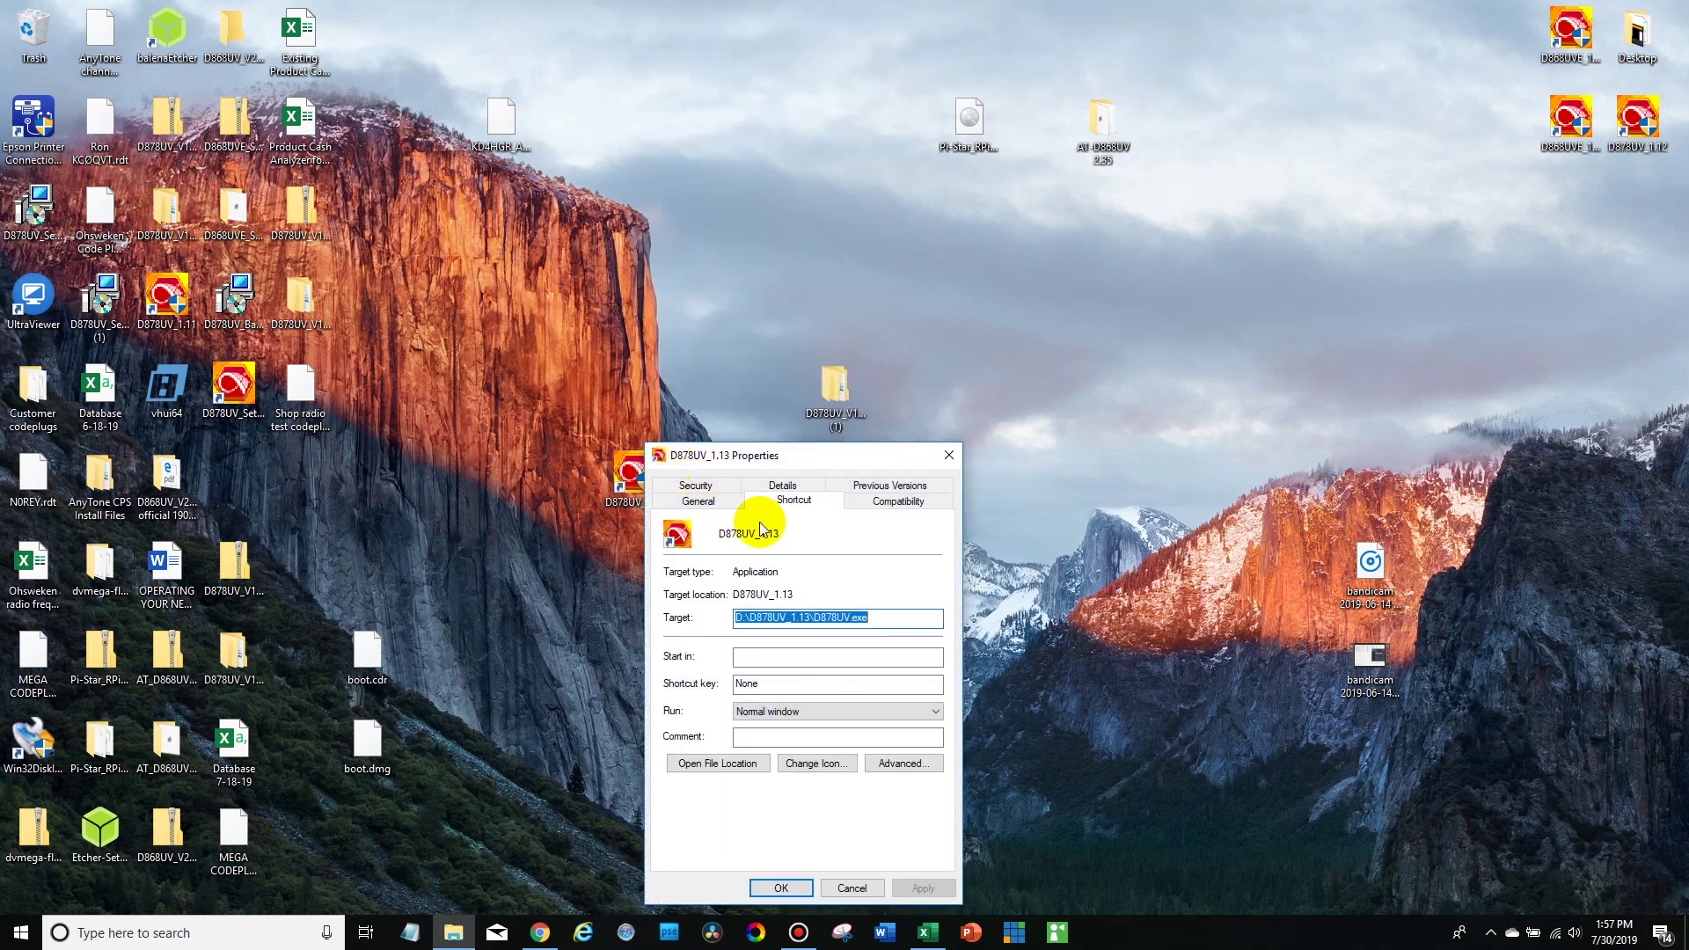
click(910, 506)
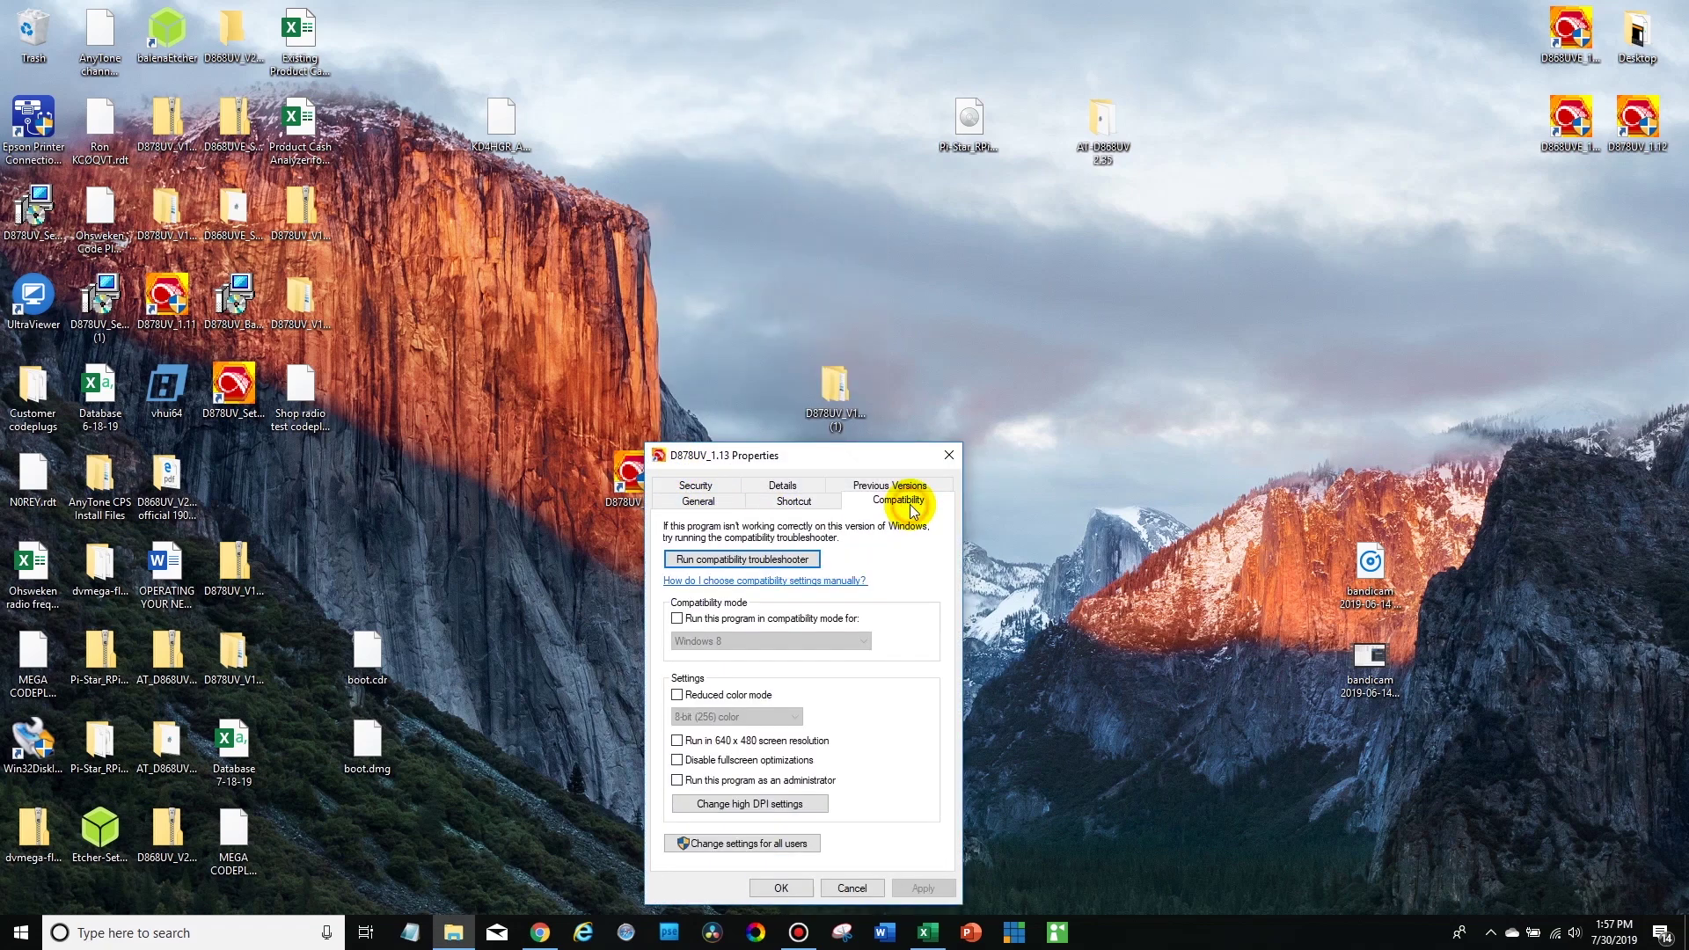
click(677, 782)
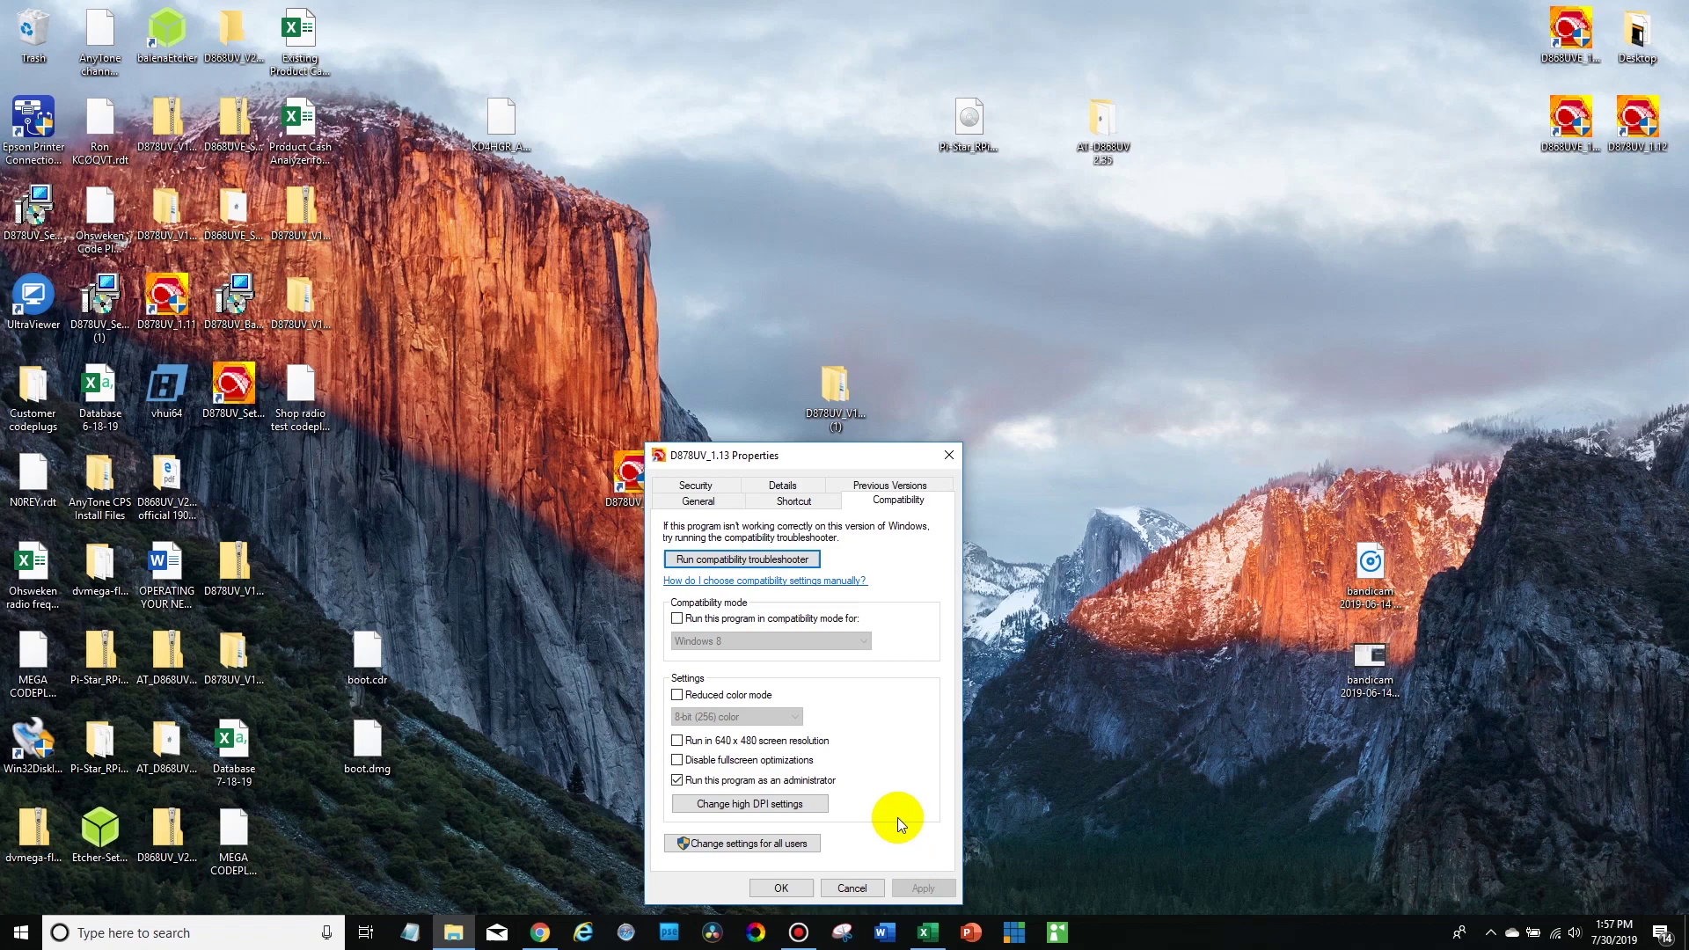
click(779, 887)
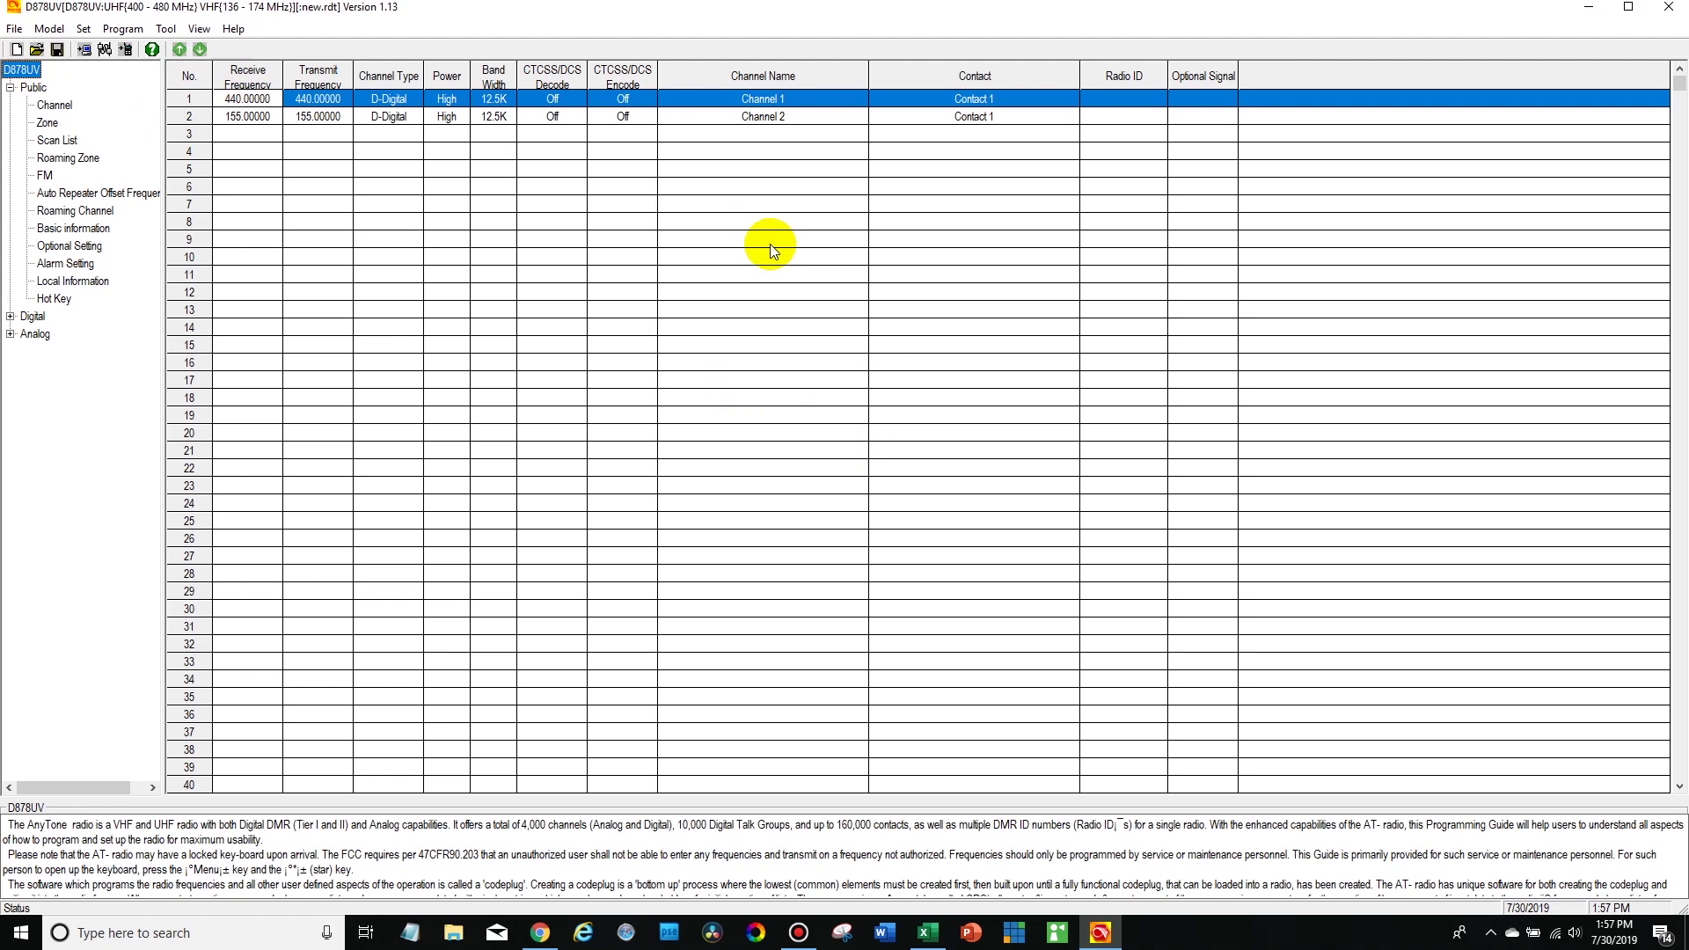
Select the empty channel 3 Receive Frequency cell in the D878UV CPS channel table.
click(232, 134)
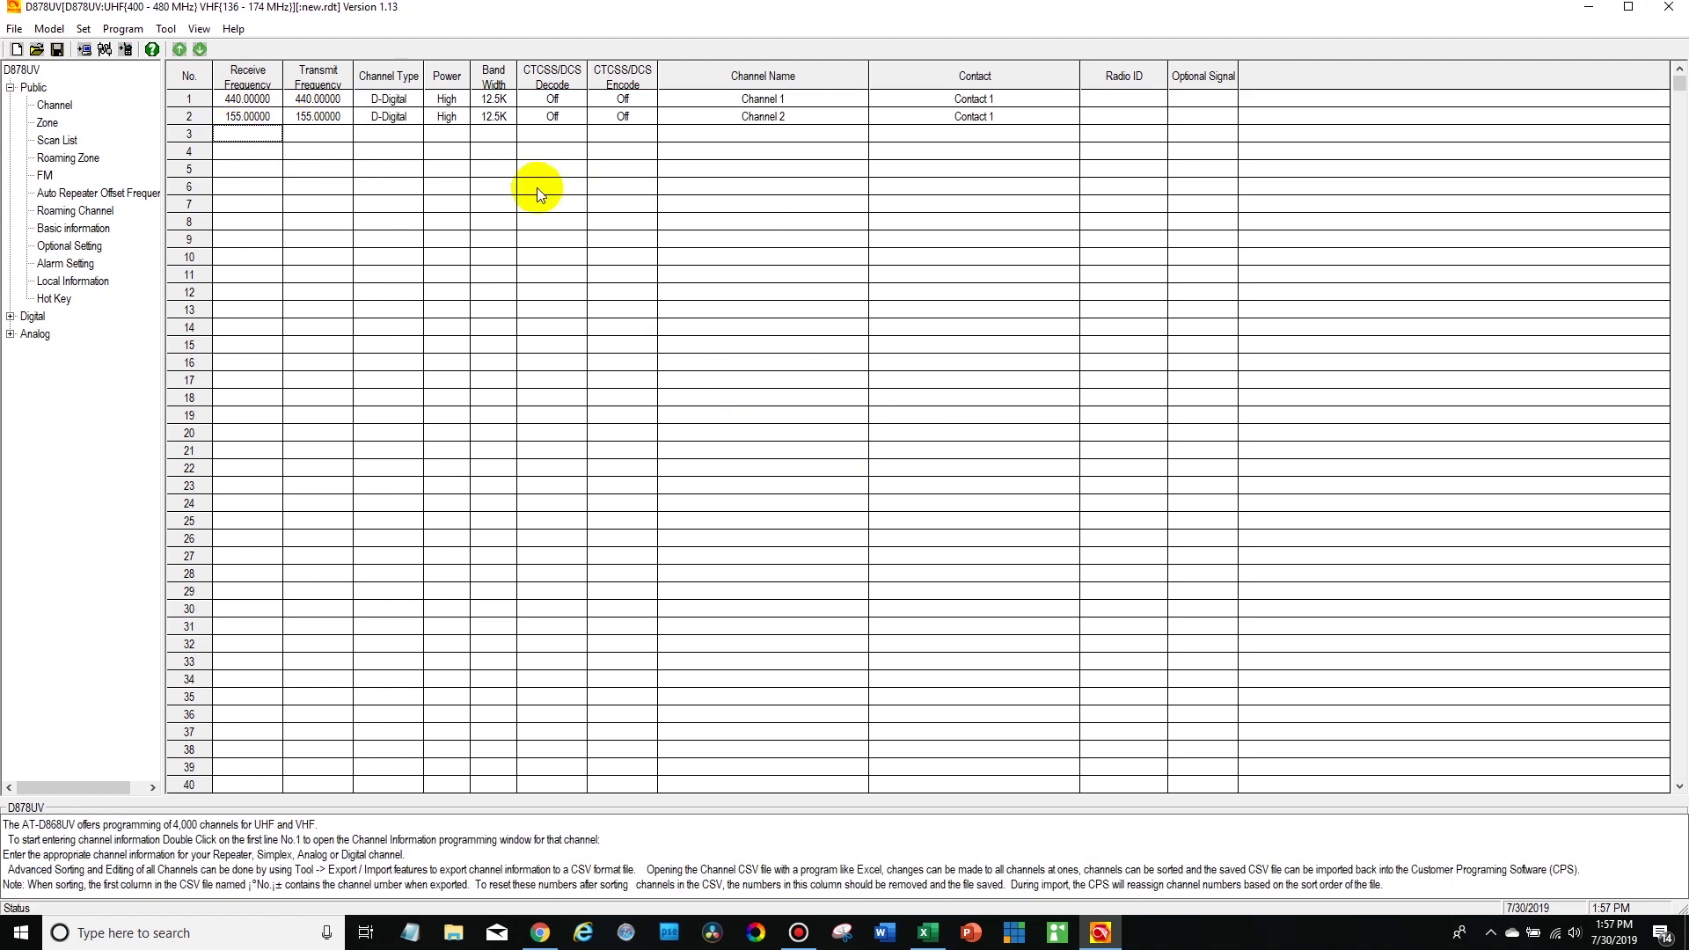